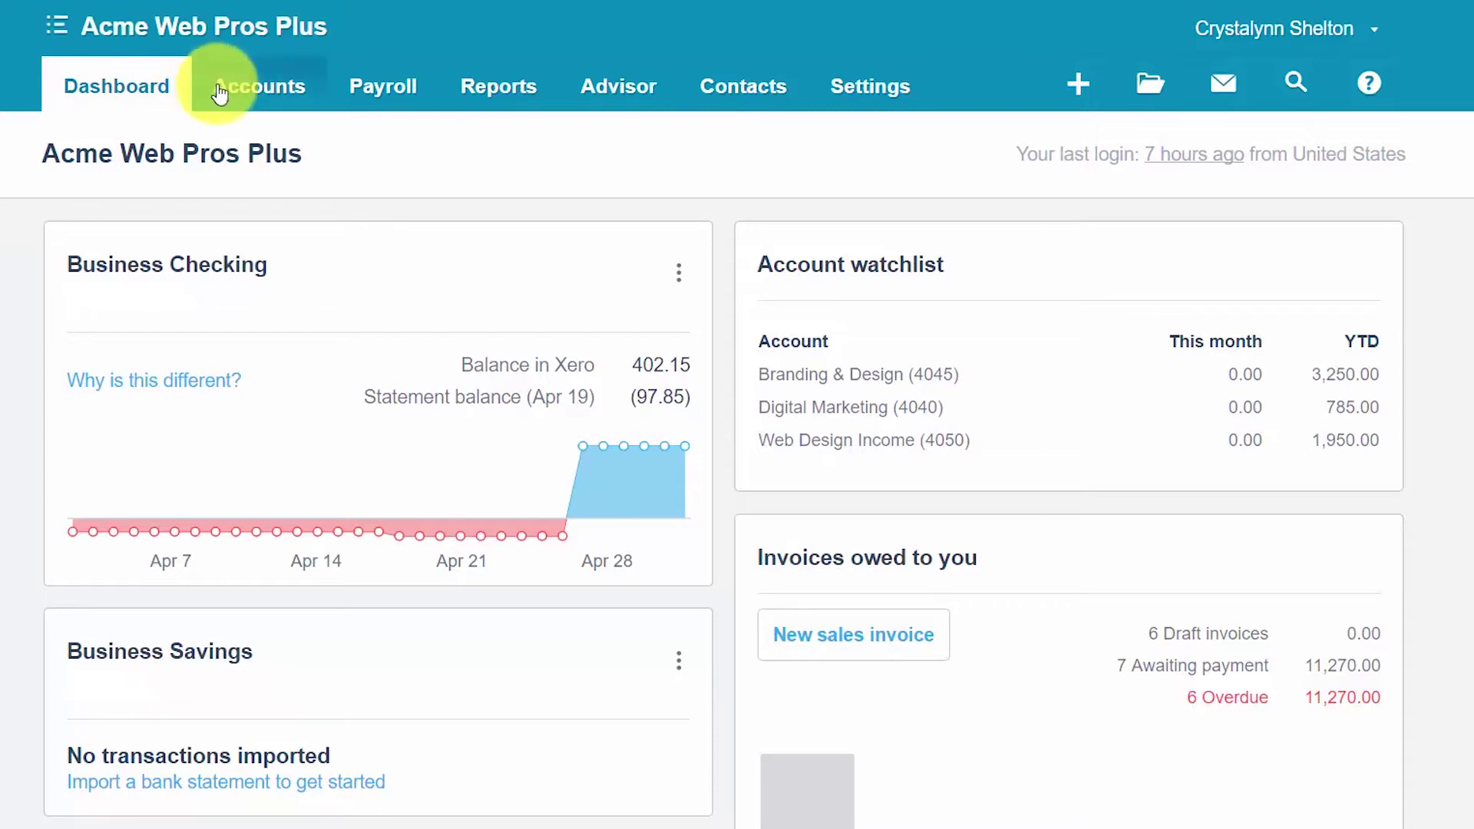
- Open the import page for sales invoices and review its template instructions
left_click(242, 105)
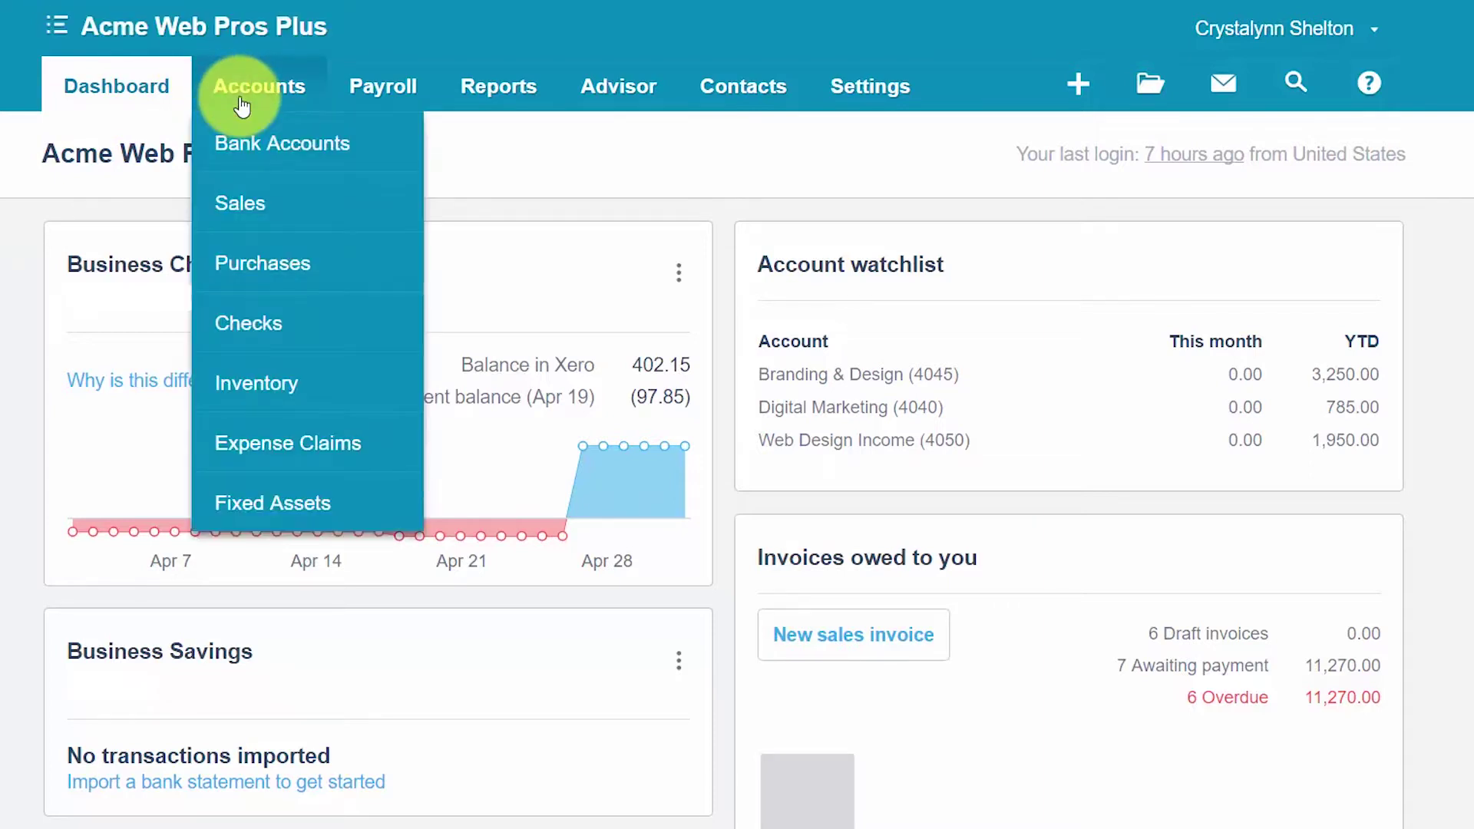
left_click(239, 202)
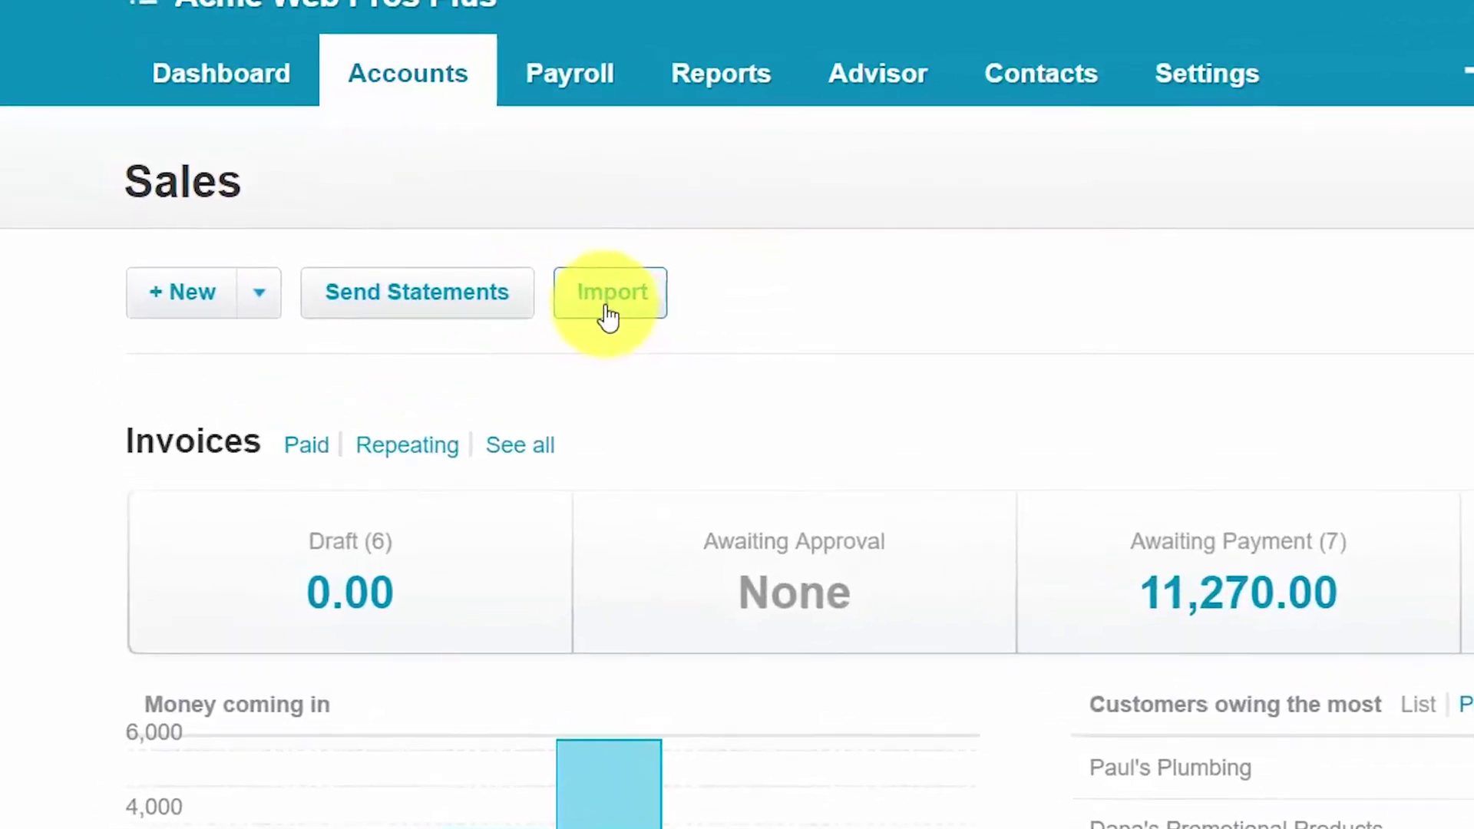
left_click(660, 330)
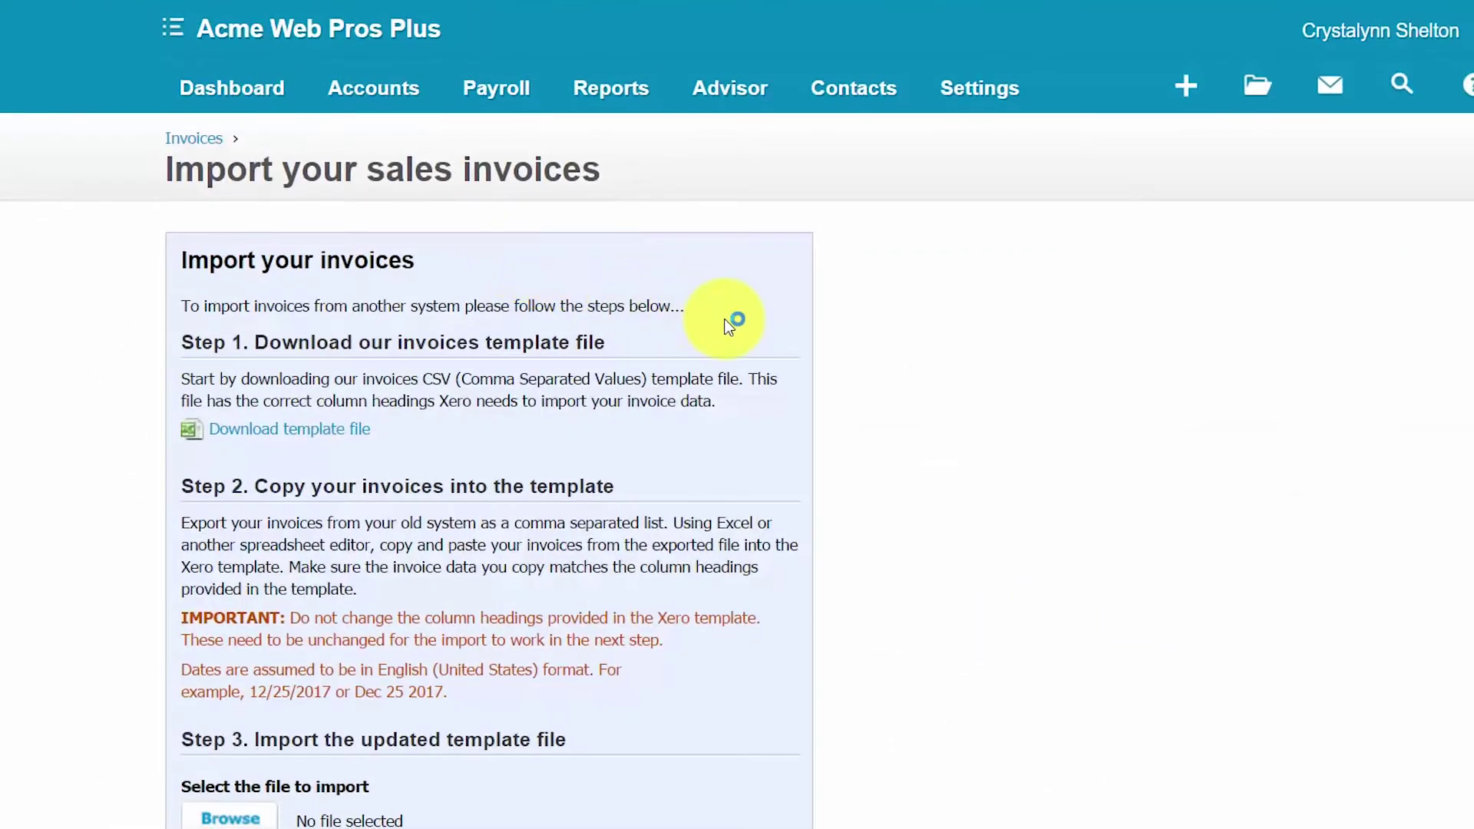
scroll(725, 321, "down", 5)
scroll(728, 327, "up", 4)
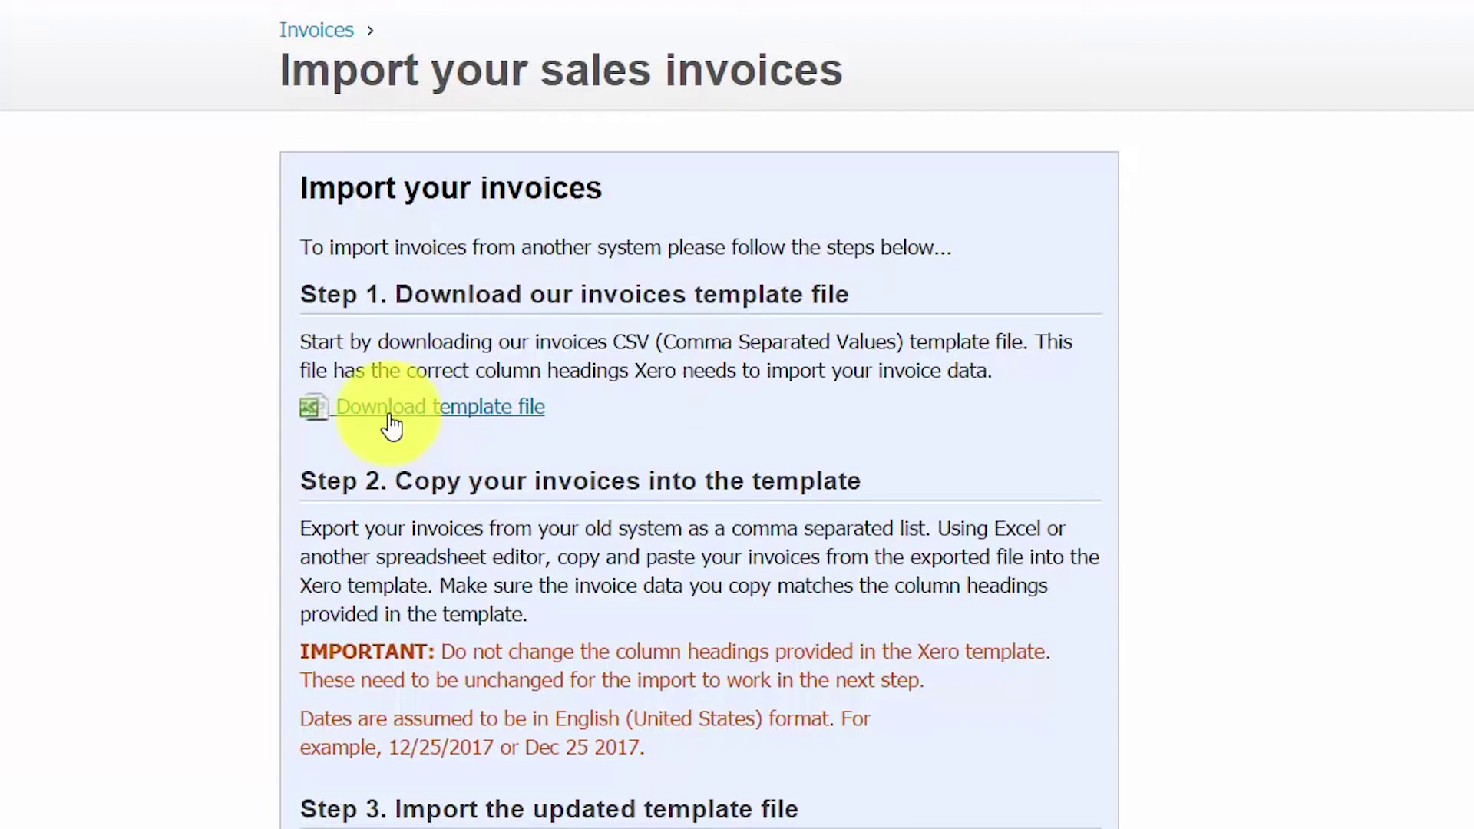
scroll(391, 426, "down", 1)
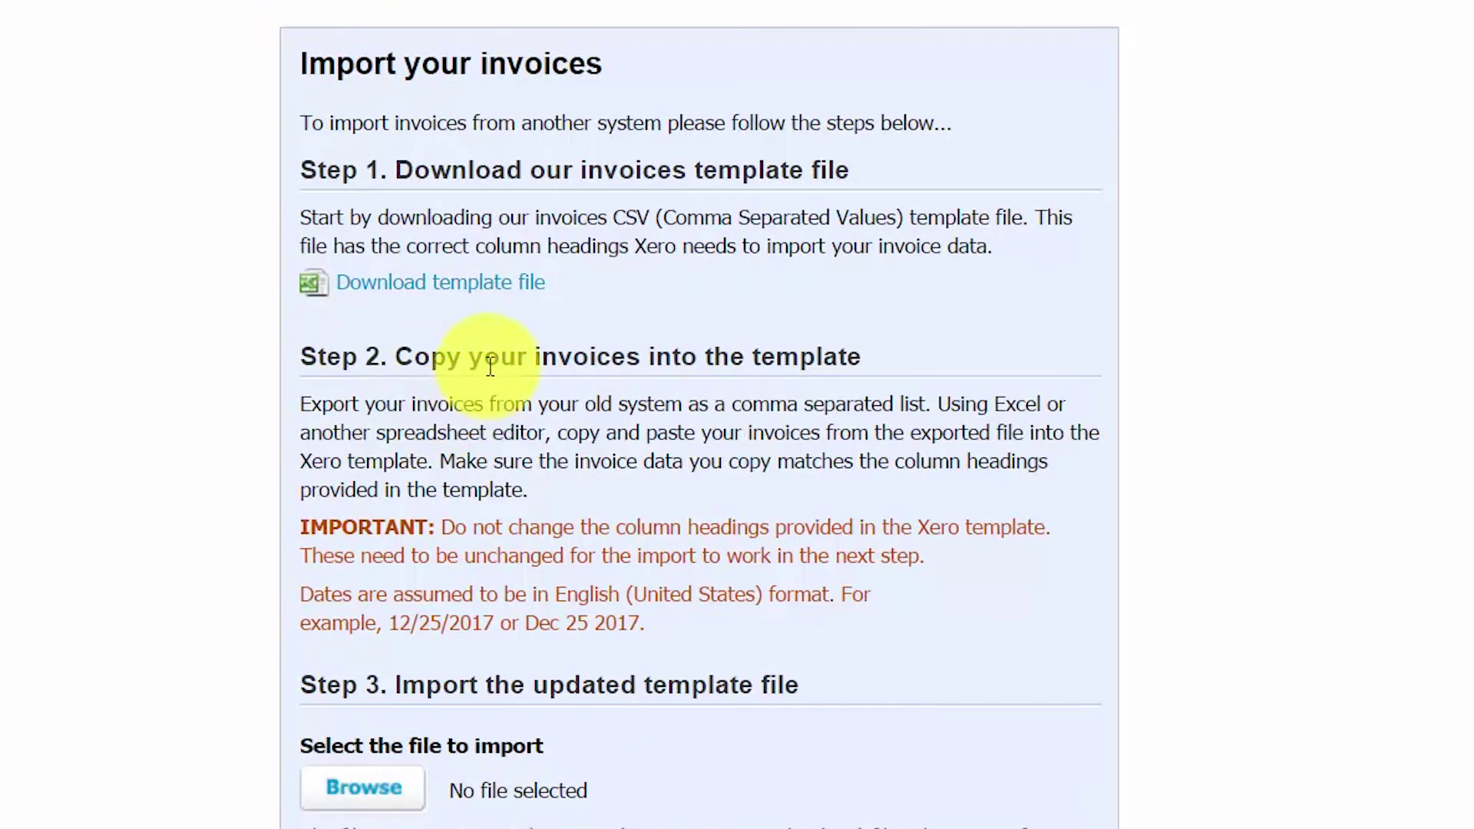
scroll(489, 367, "down", 1)
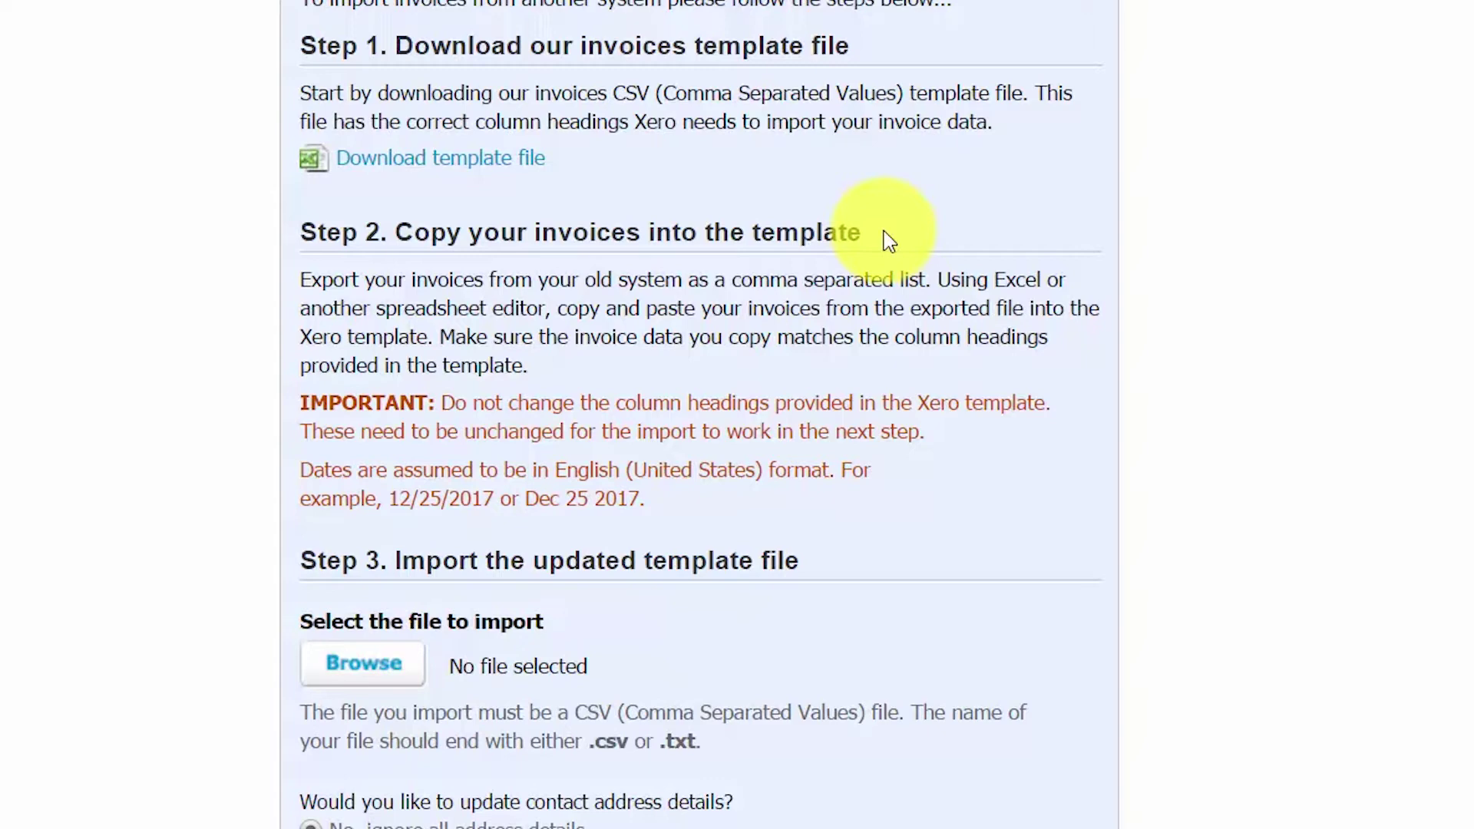
scroll(889, 241, "up", 3)
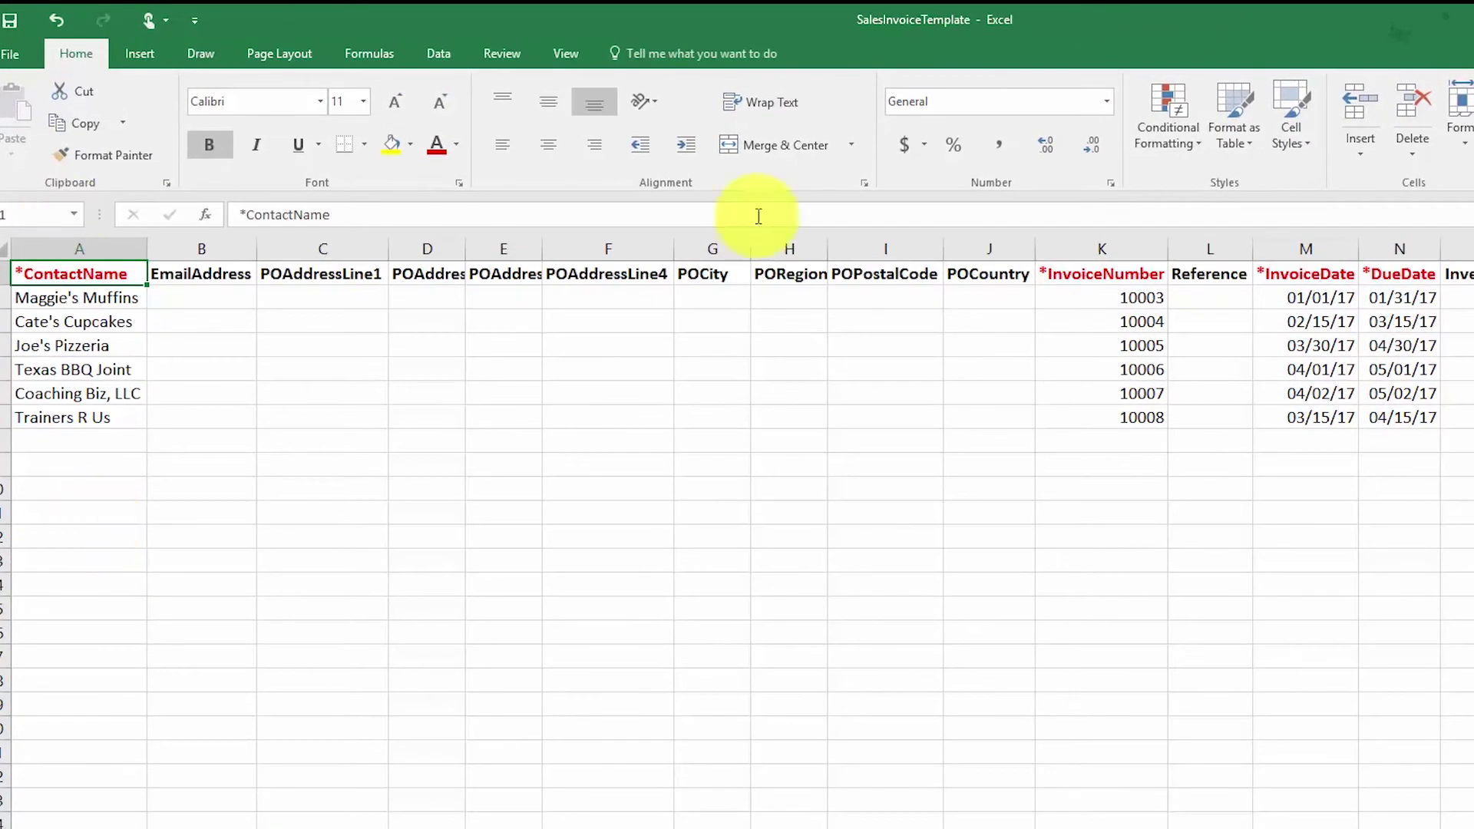
- Switch to the SalesInvoiceTemplate workbook in Excel and examine the required headings plus the contact name, email and PO address fields
left_click(1099, 275)
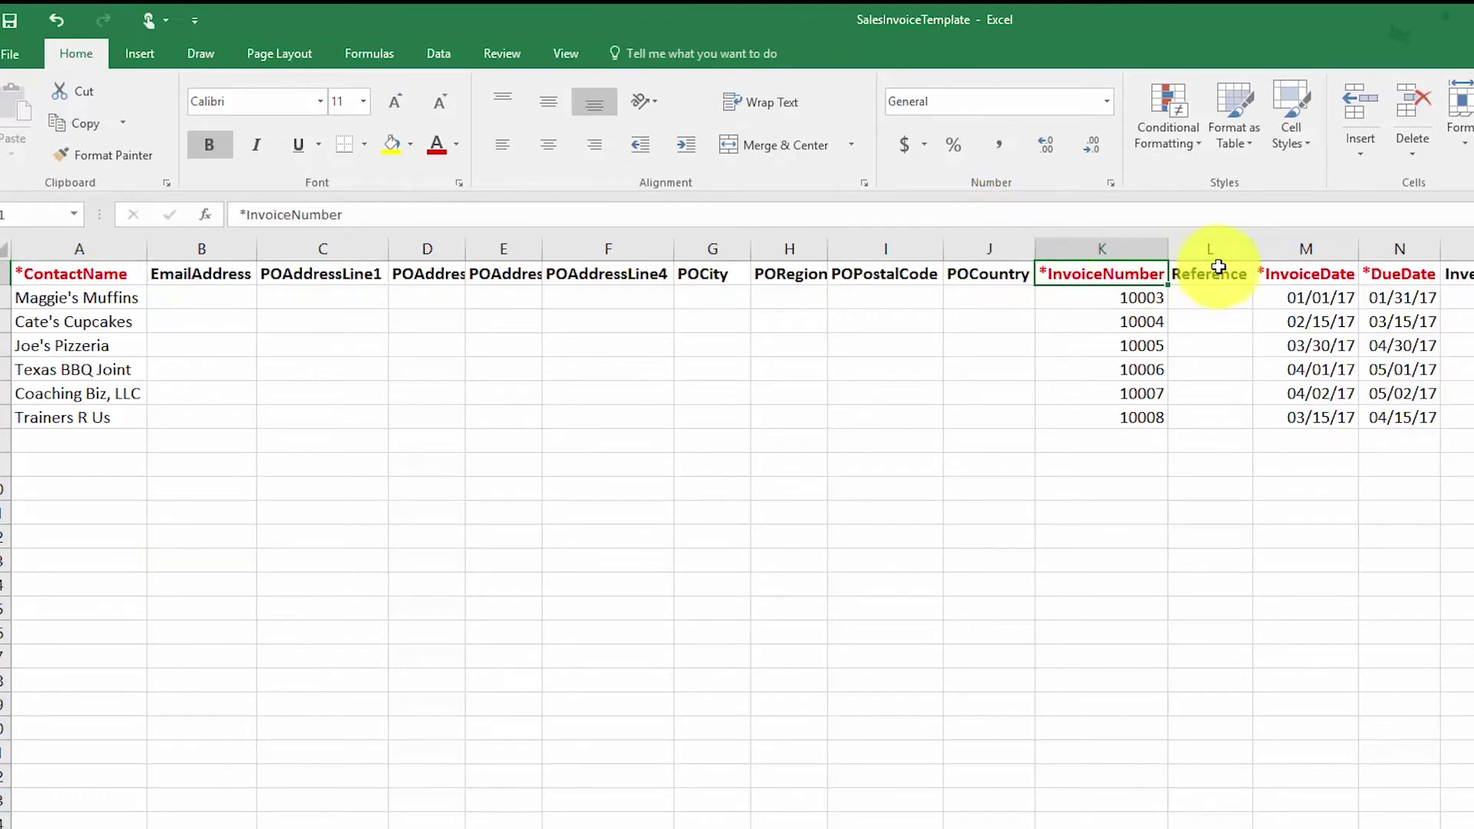
left_click(1294, 274)
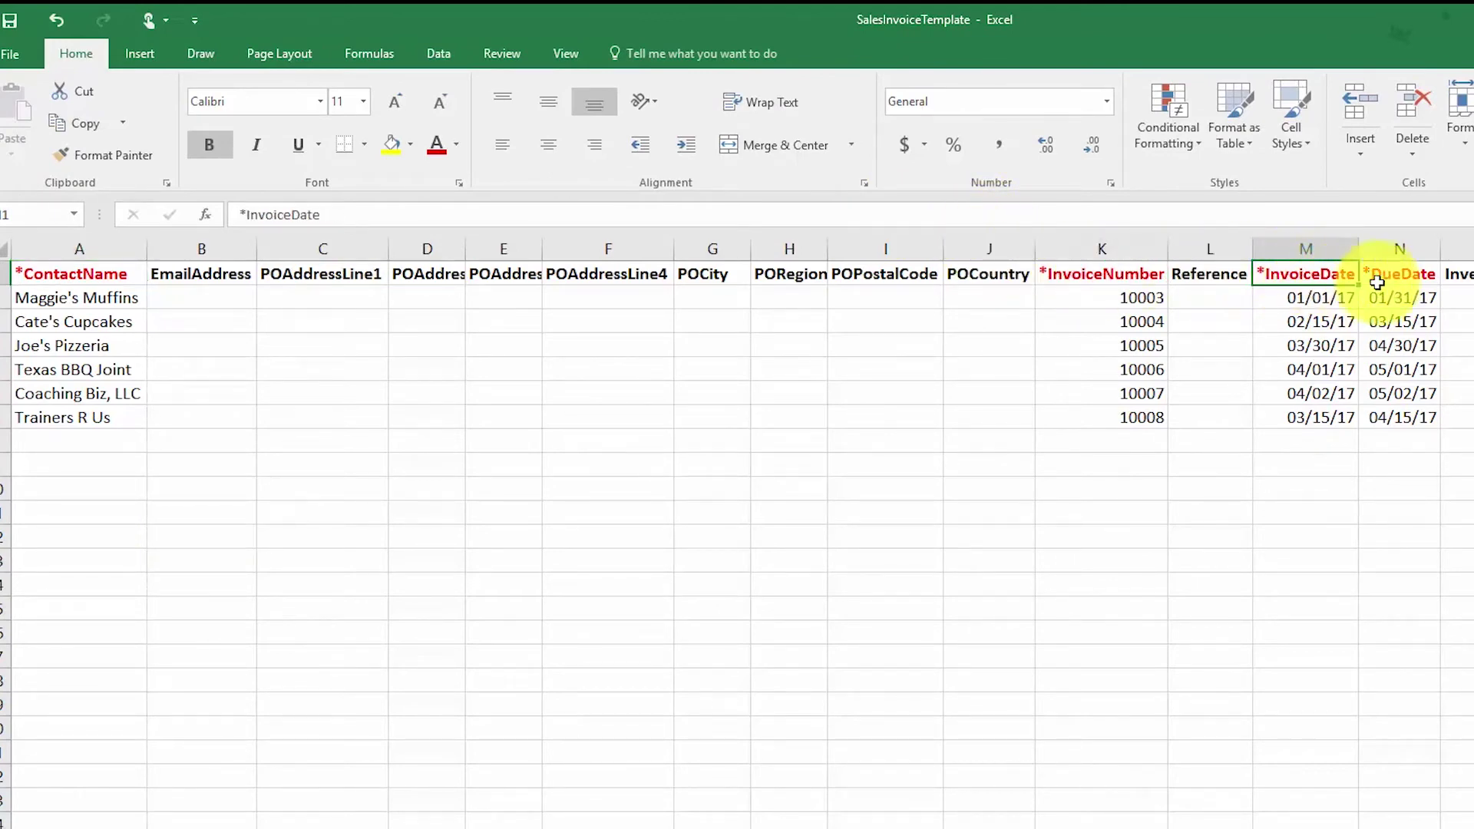
left_click(96, 274)
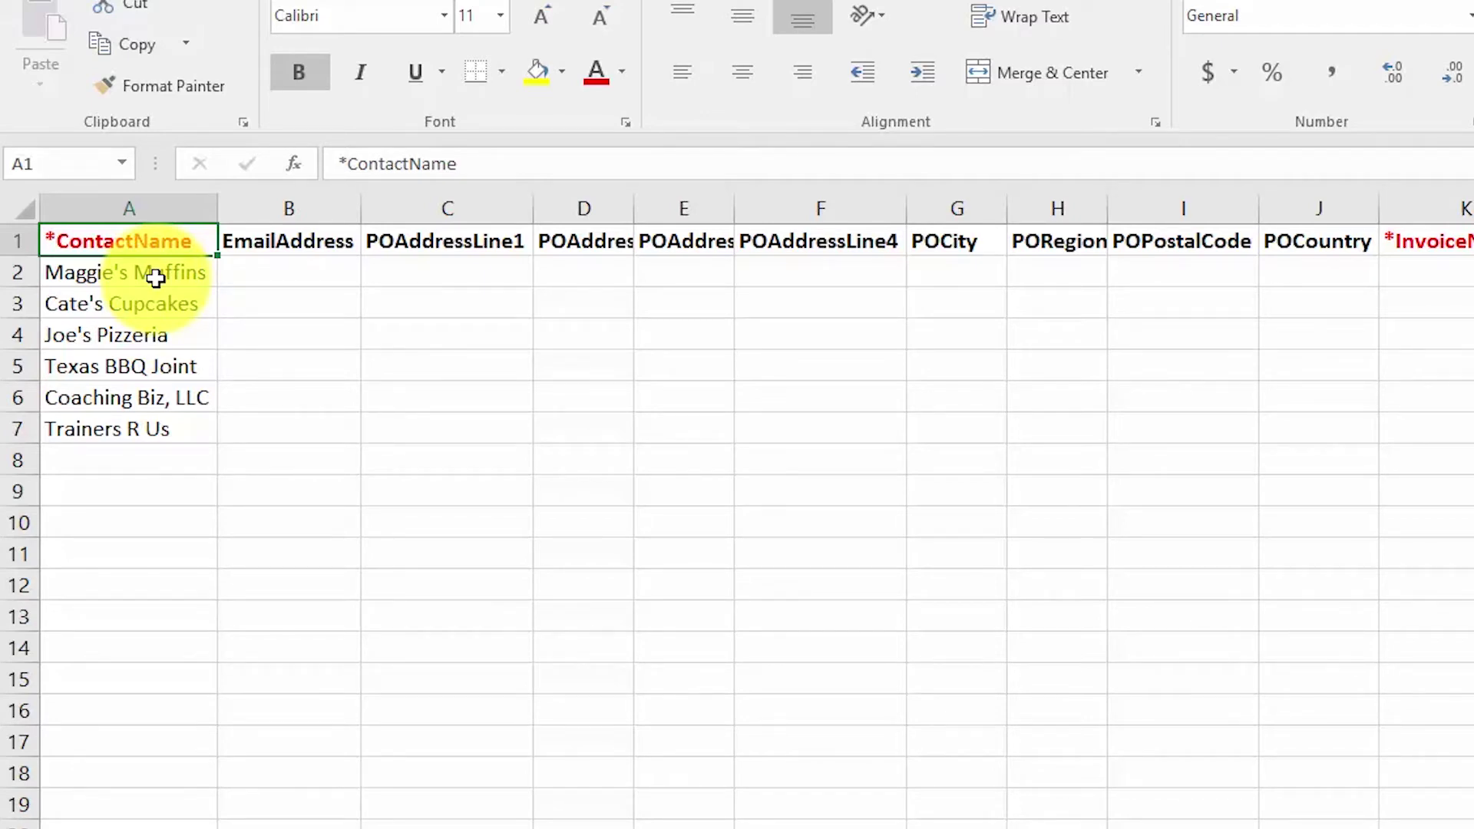
left_click(279, 244)
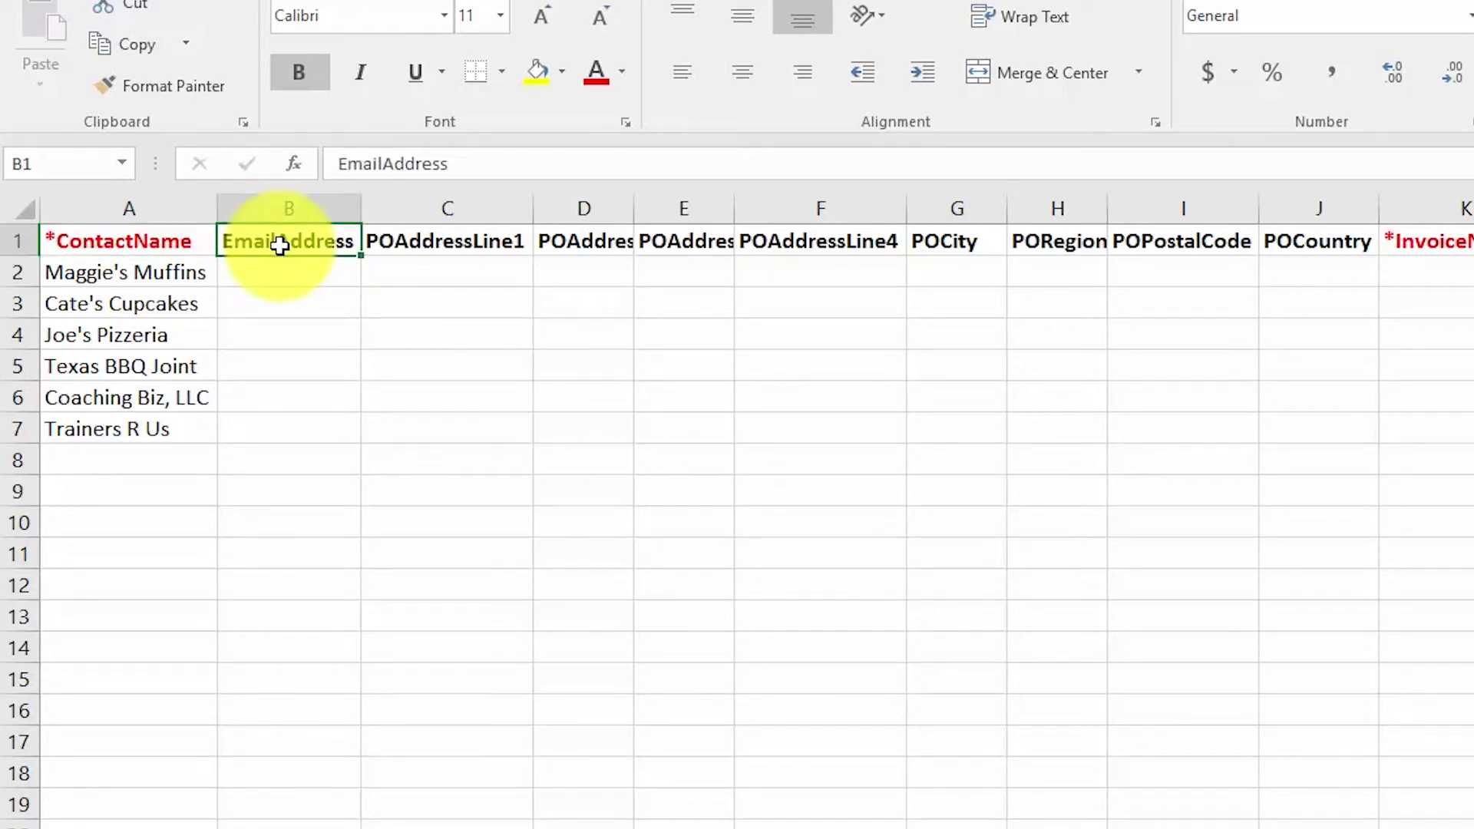
left_click(451, 243)
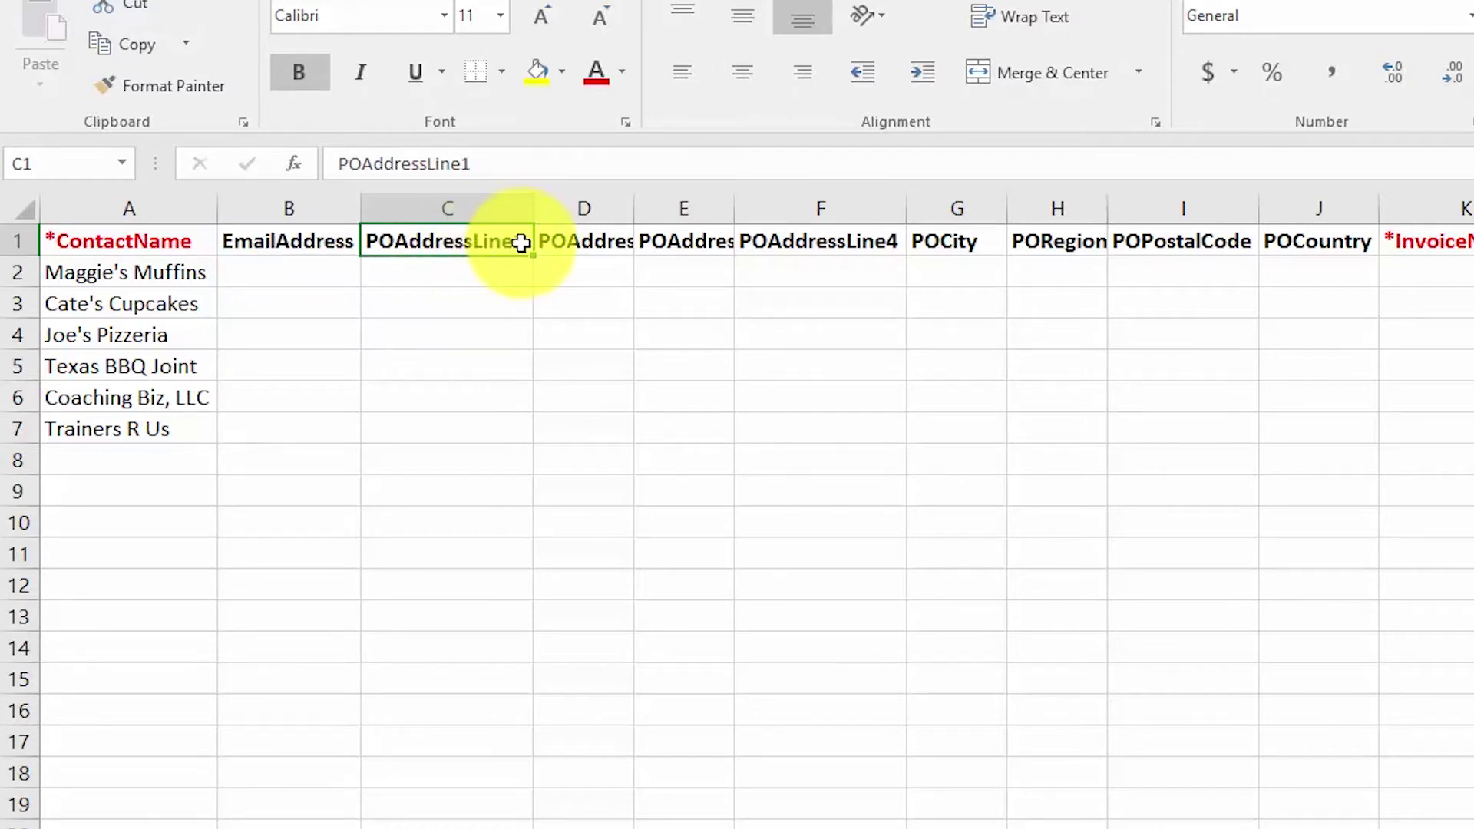
left_click_drag(521, 243, 1010, 241)
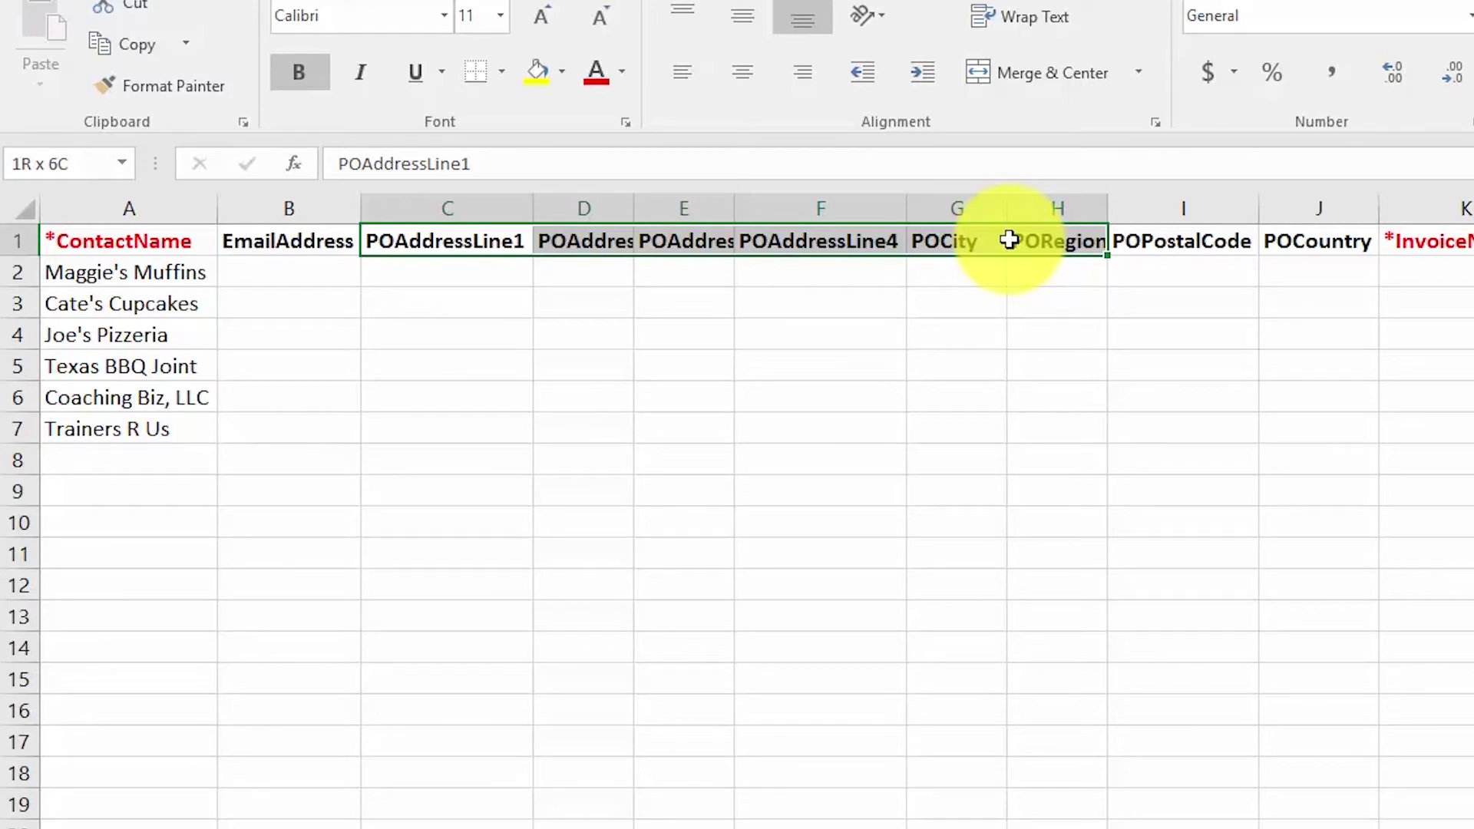
left_click_drag(1009, 241, 1323, 248)
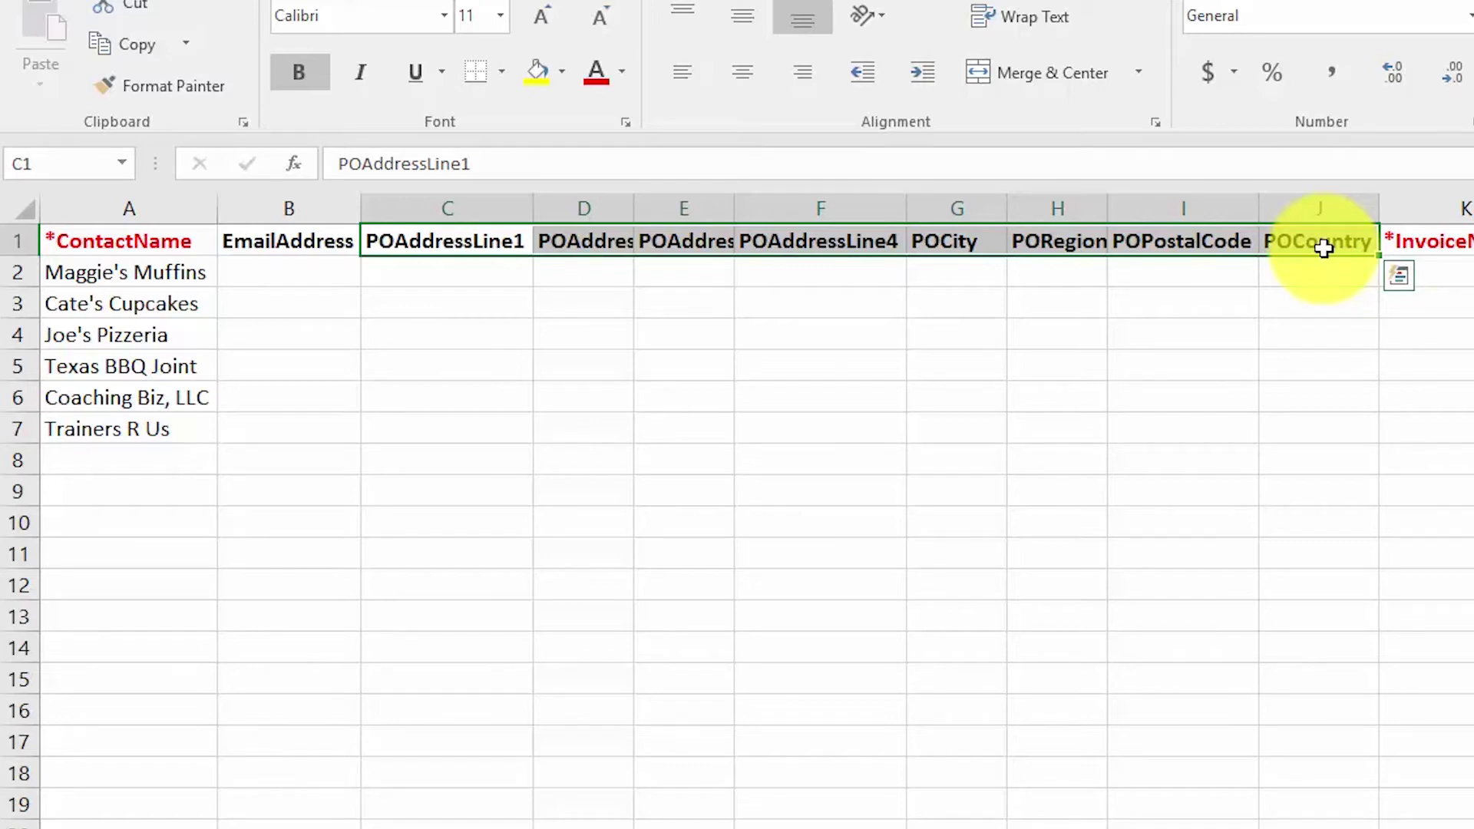
- Examine the InvoiceNumber, Reference, InvoiceDate, DueDate, InventoryItemCode and Description columns of the template
scroll(112, 221, "right", 4)
left_click(105, 209)
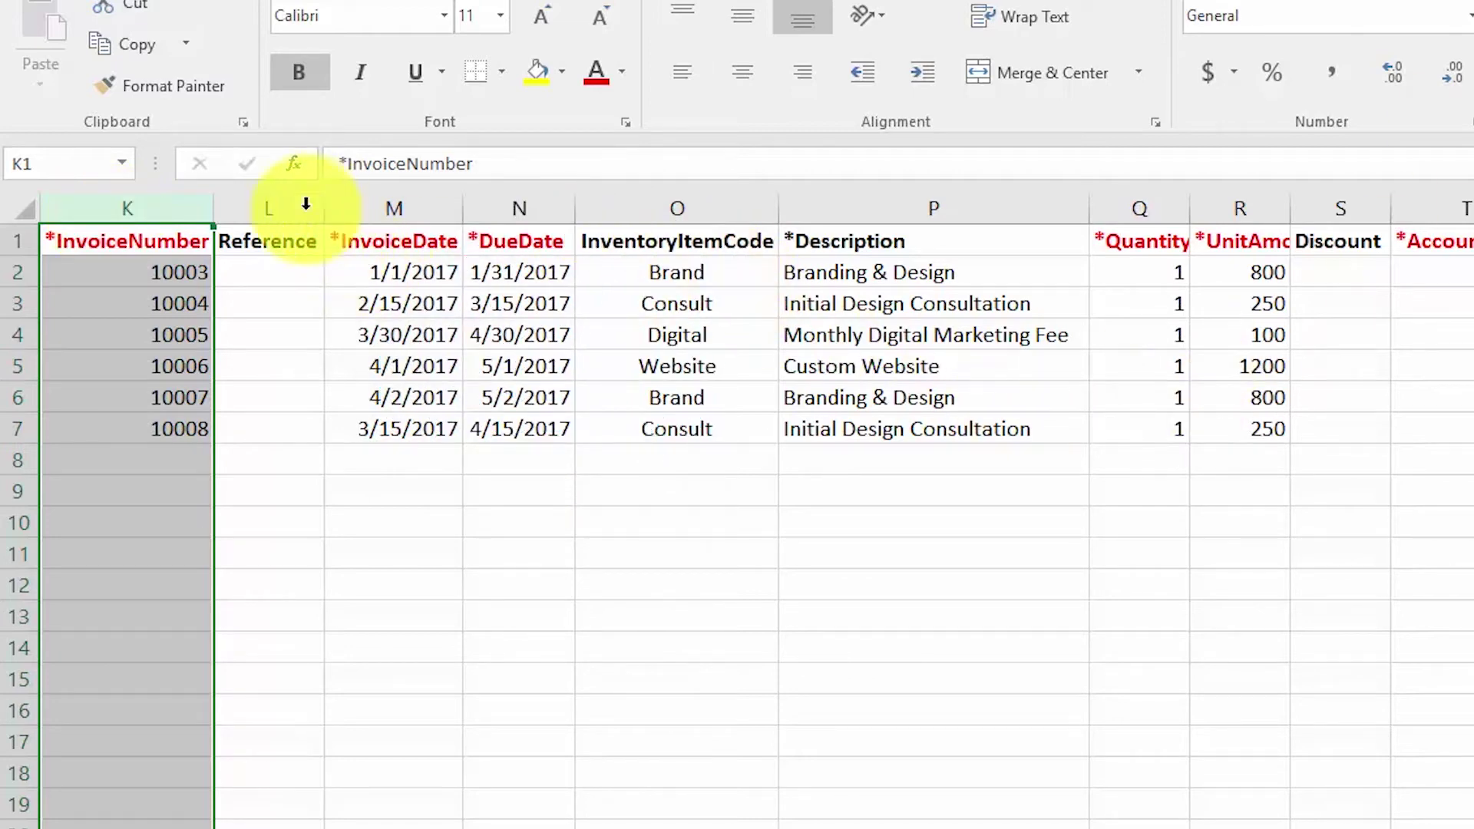
left_click(290, 208)
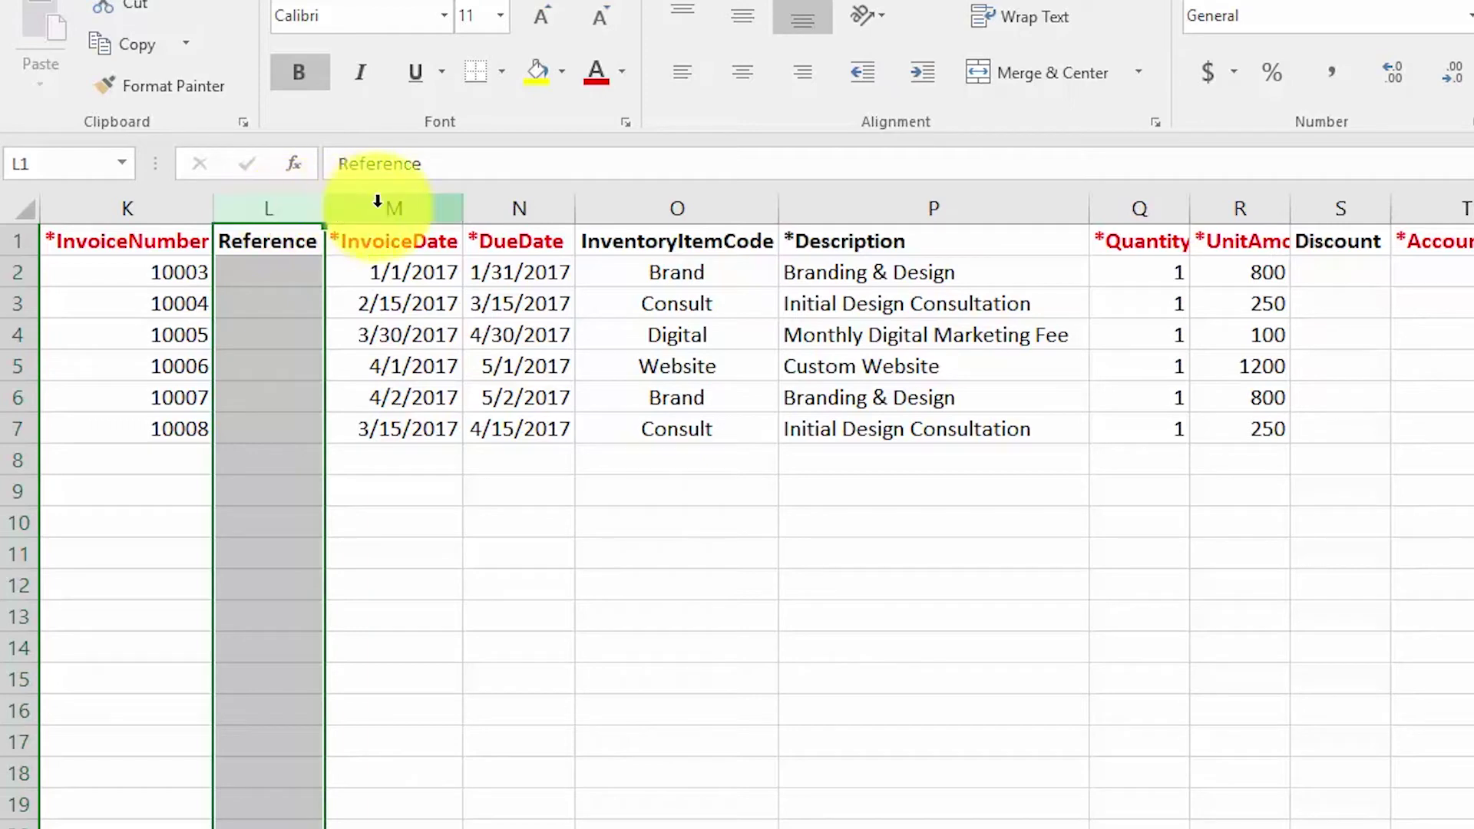
left_click_drag(419, 210, 500, 208)
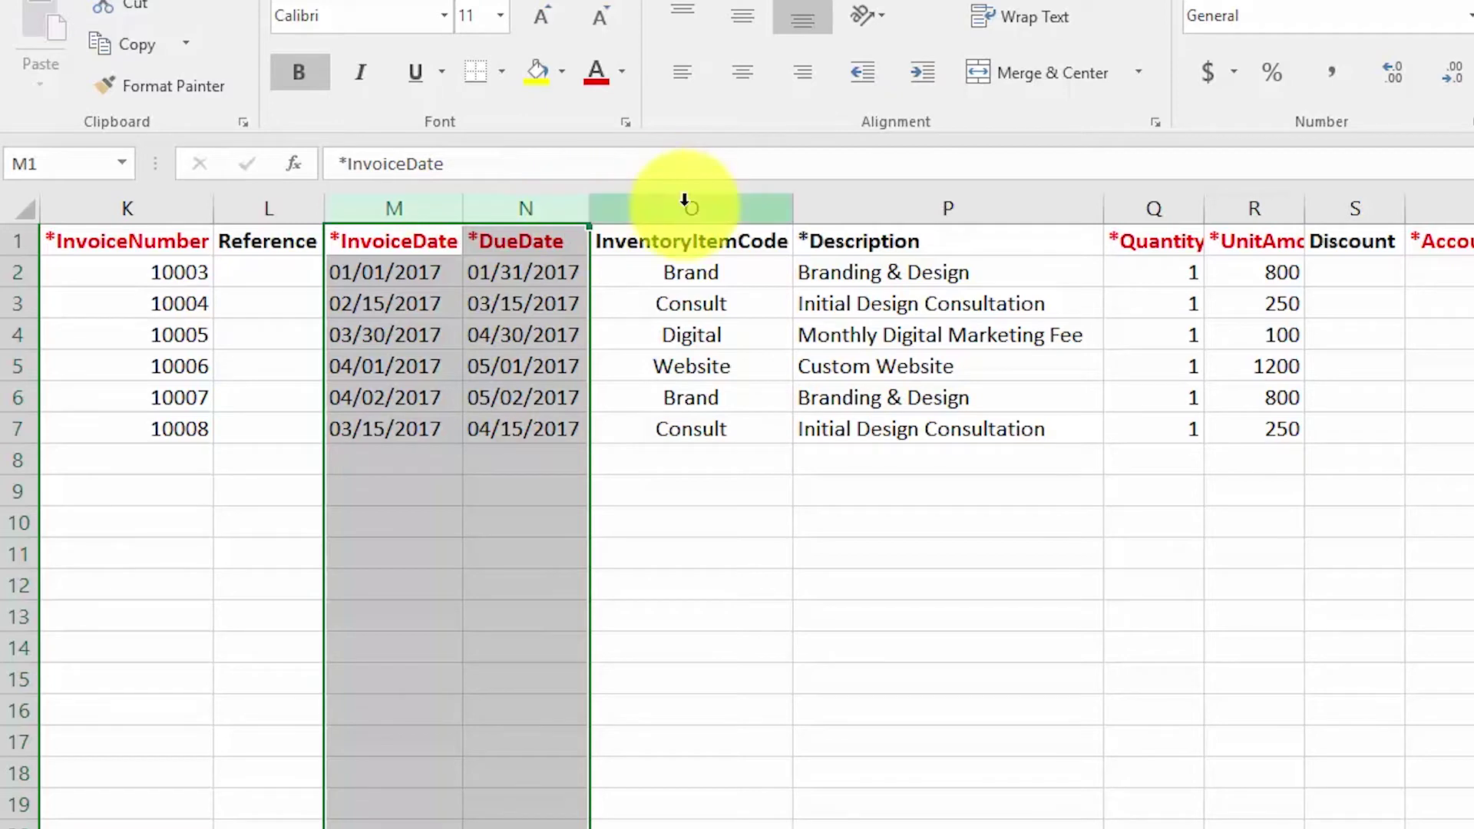
left_click(725, 209)
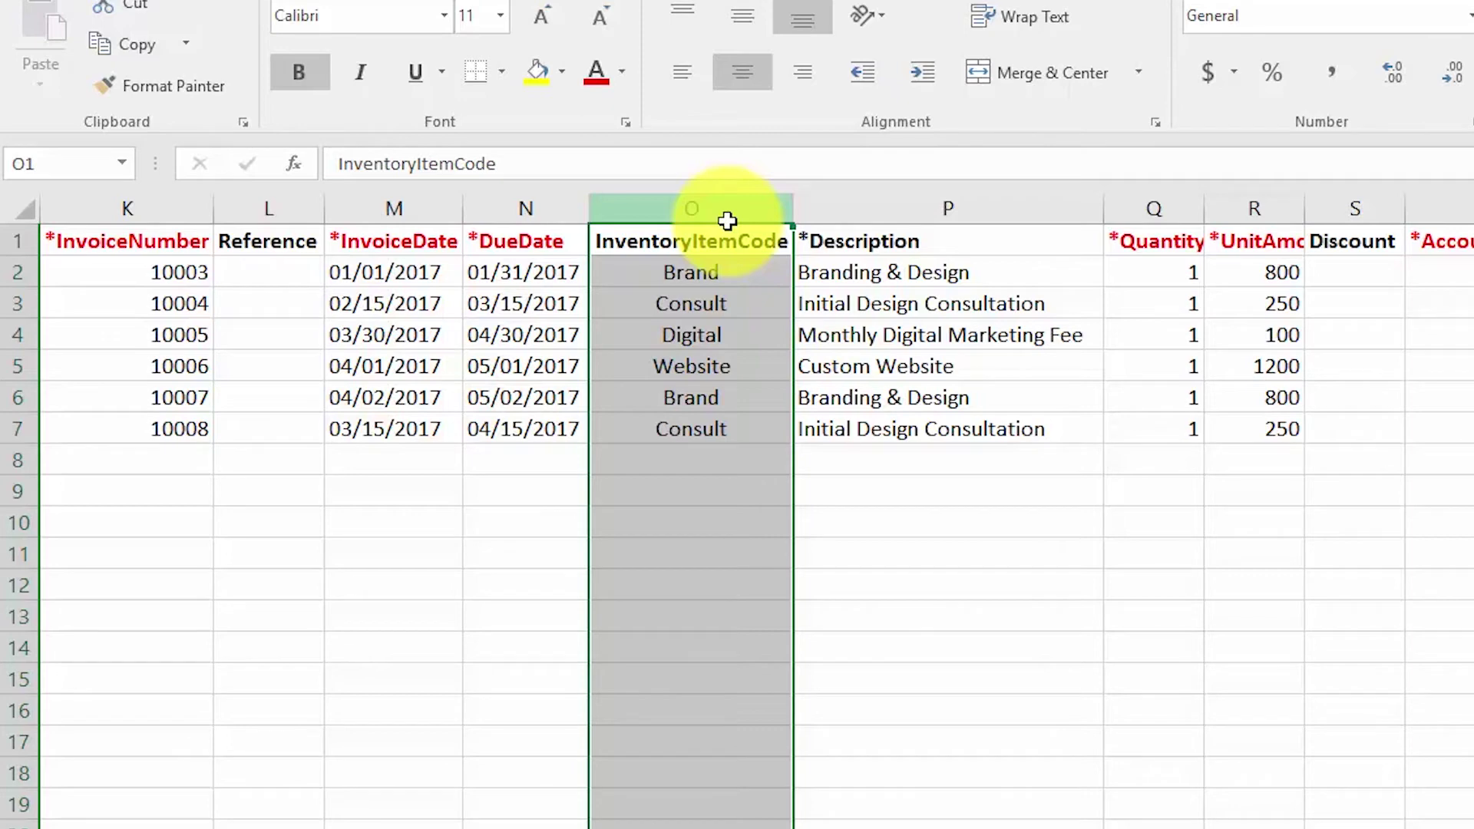
left_click(1004, 222)
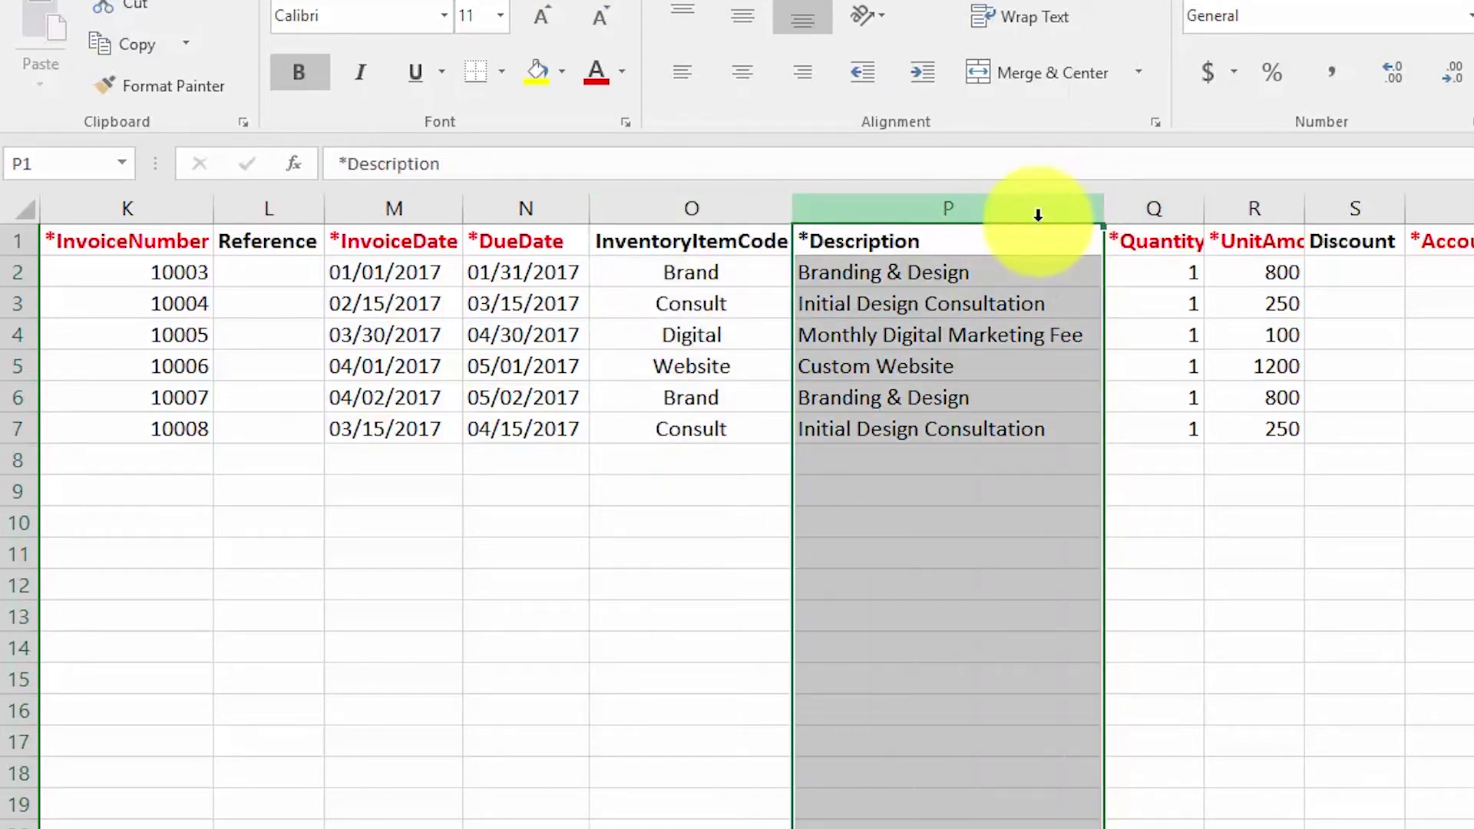
- Examine the Quantity, UnitAmount, Discount, AccountCode and TaxType columns of the template
left_click(1156, 208)
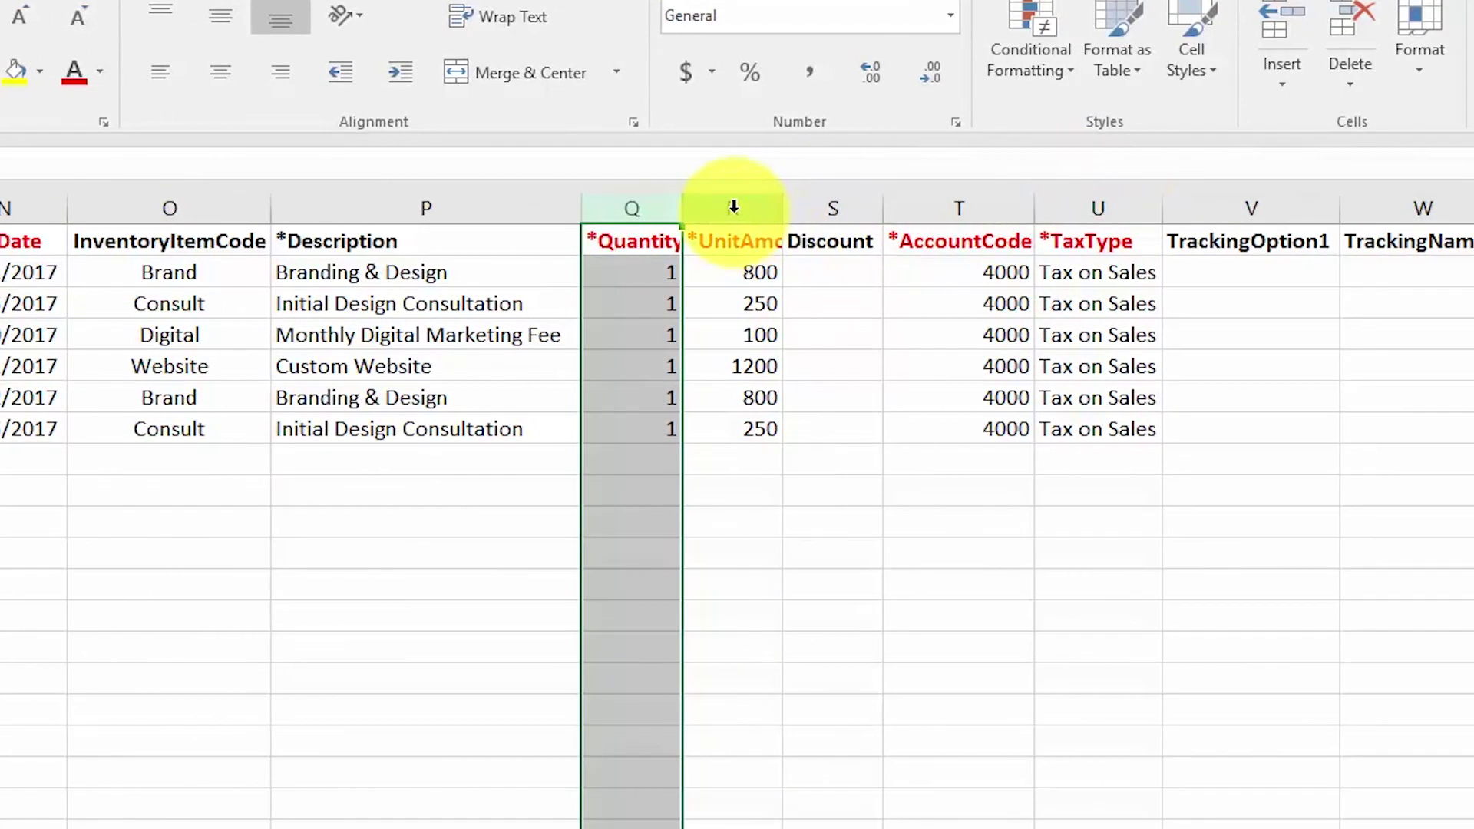
left_click(1275, 211)
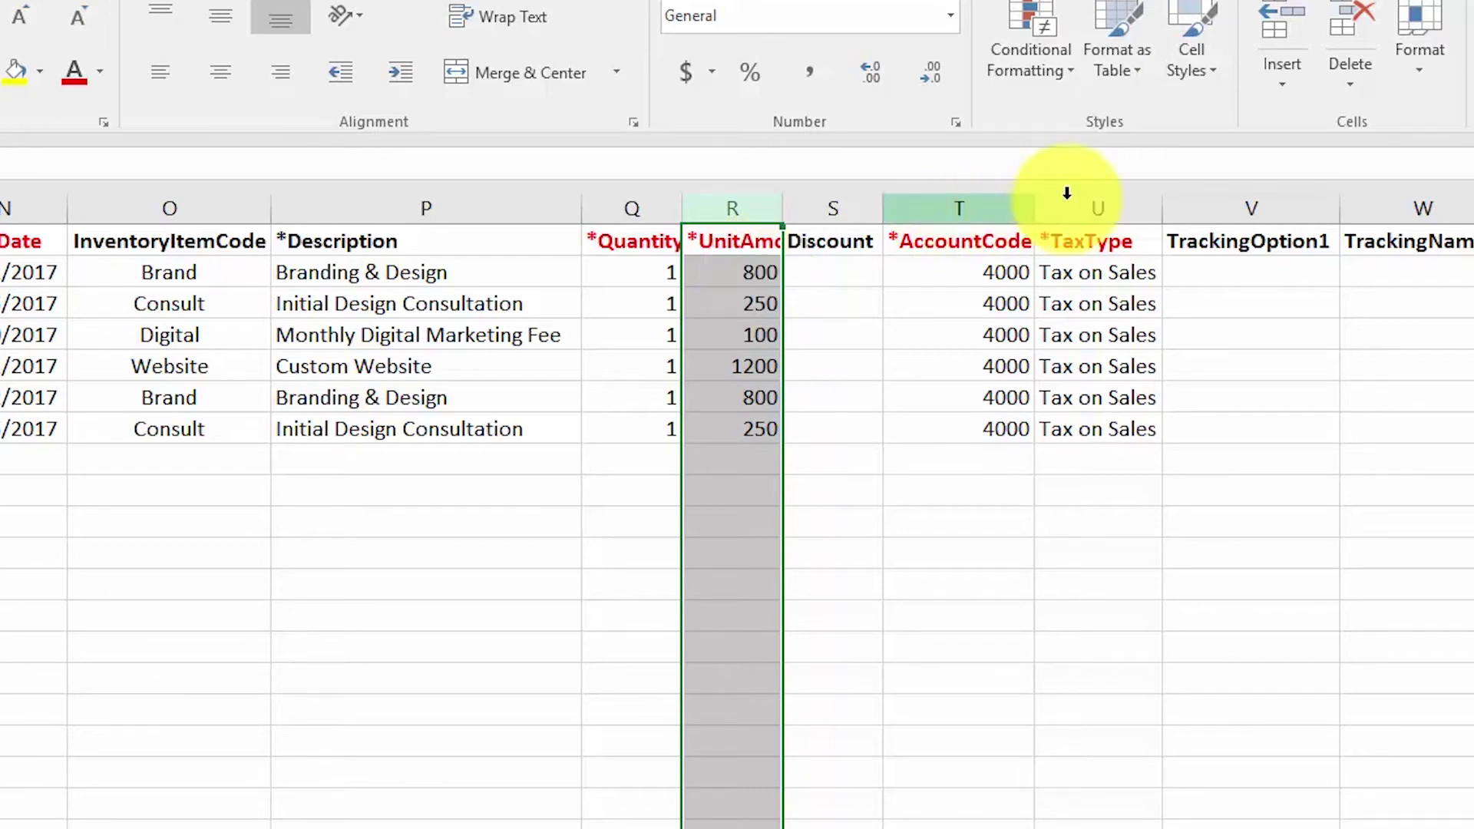
left_click(851, 207)
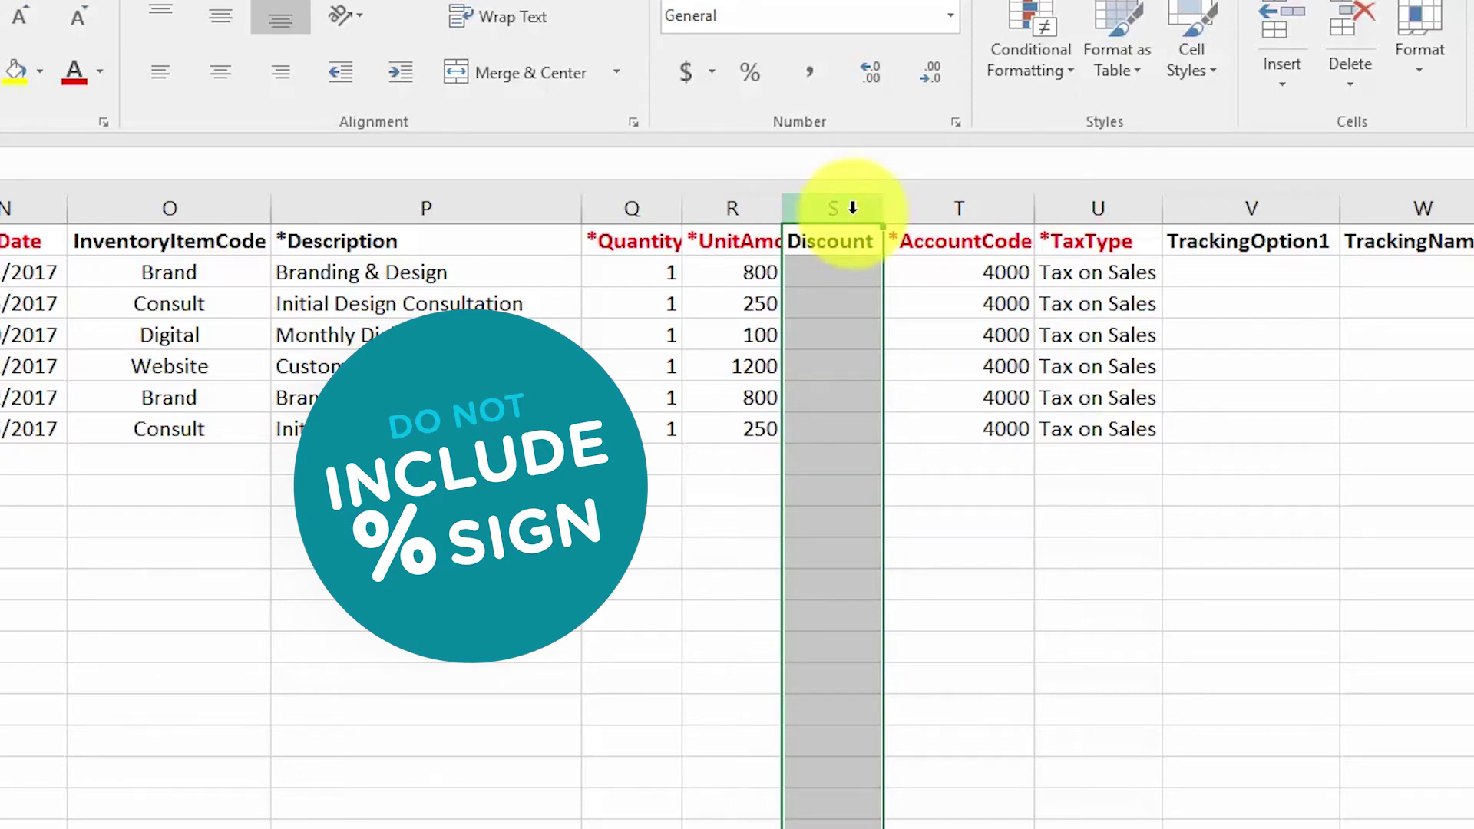
left_click(993, 212)
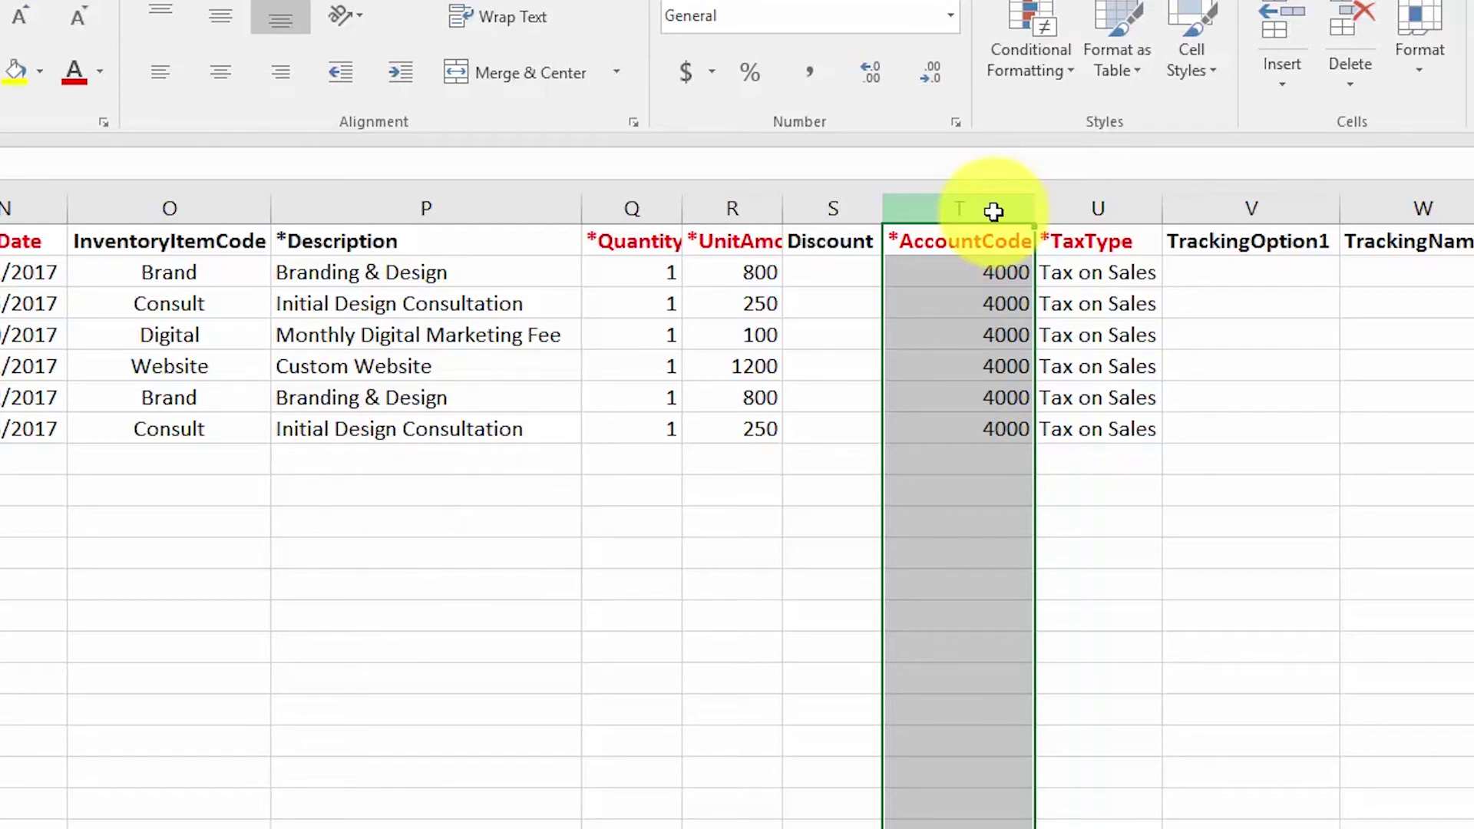
left_click(1109, 208)
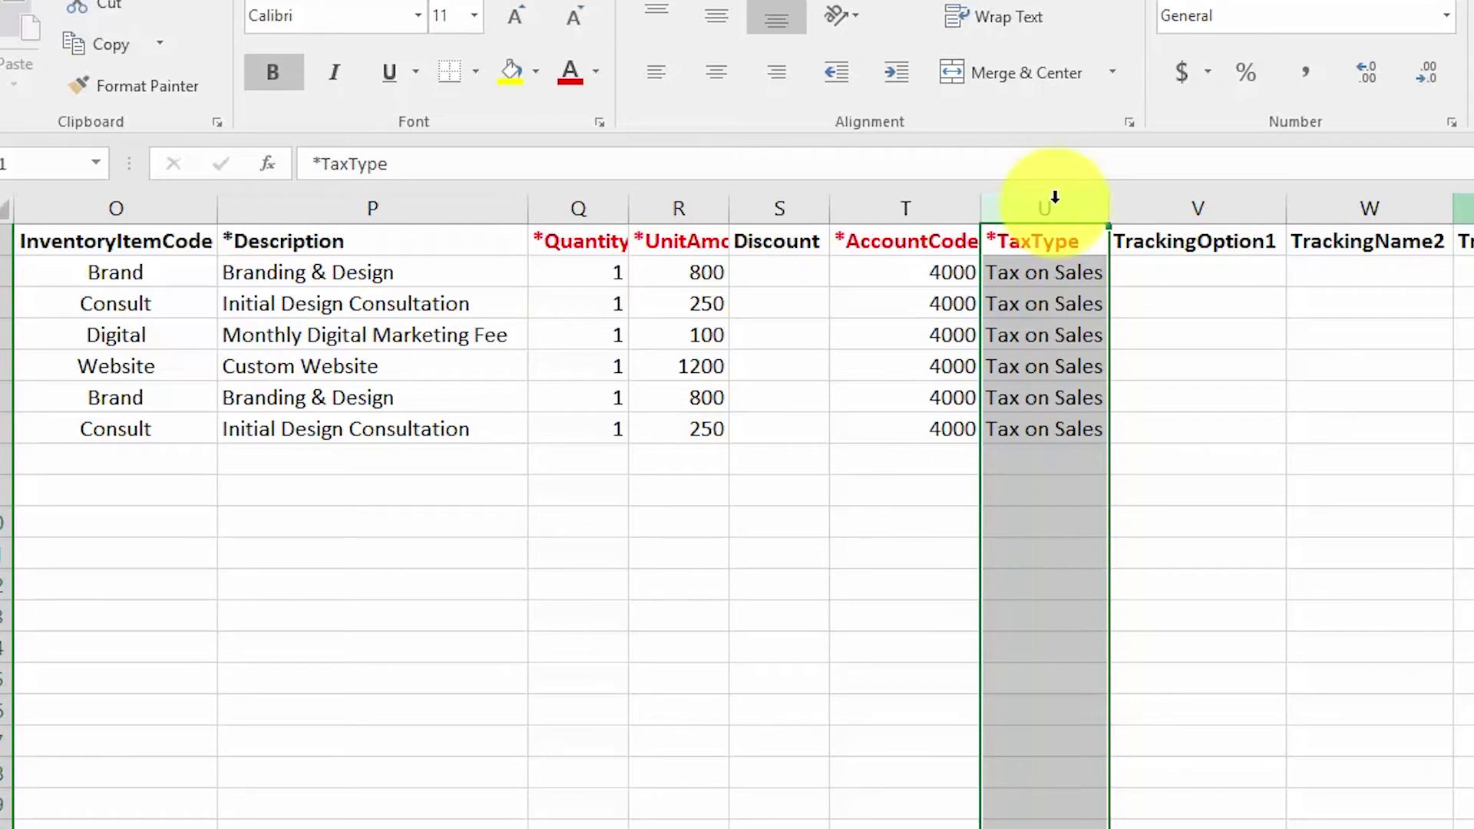
left_click(1075, 280)
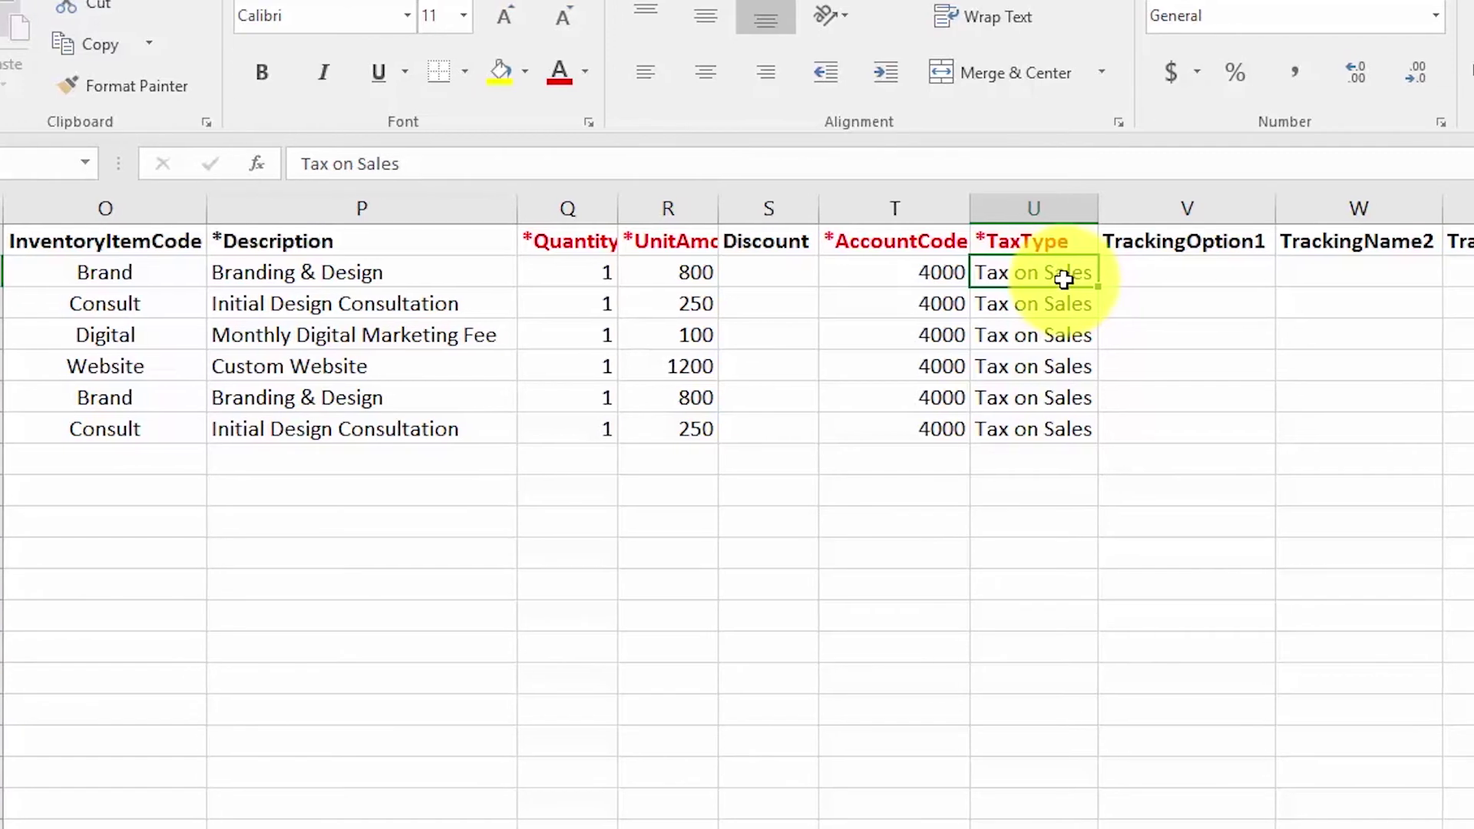
- Examine the tracking, Currency and BrandingTheme columns at the end of the template
left_click_drag(762, 246, 941, 245)
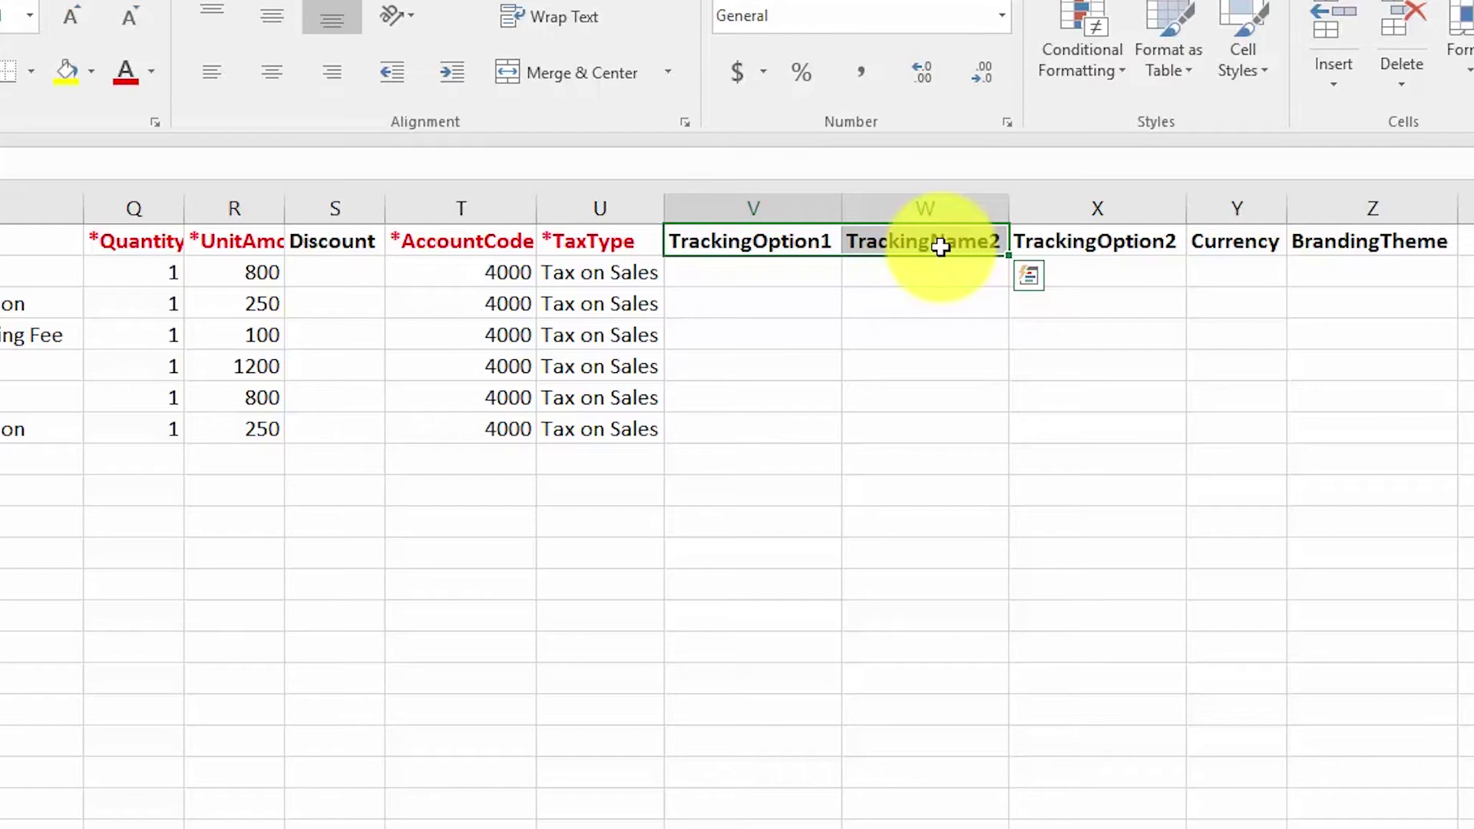
left_click(1245, 211)
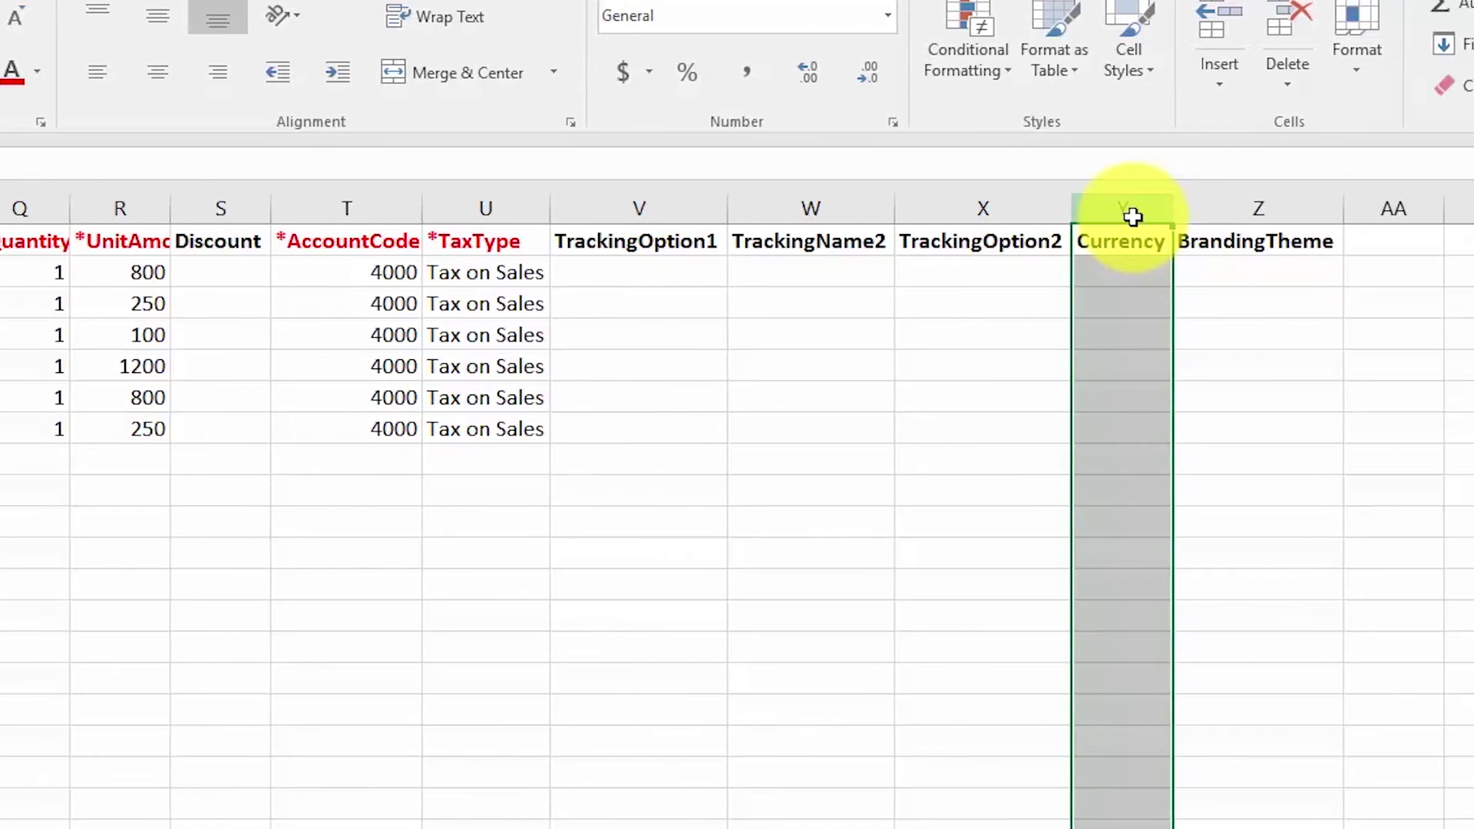
left_click(1209, 208)
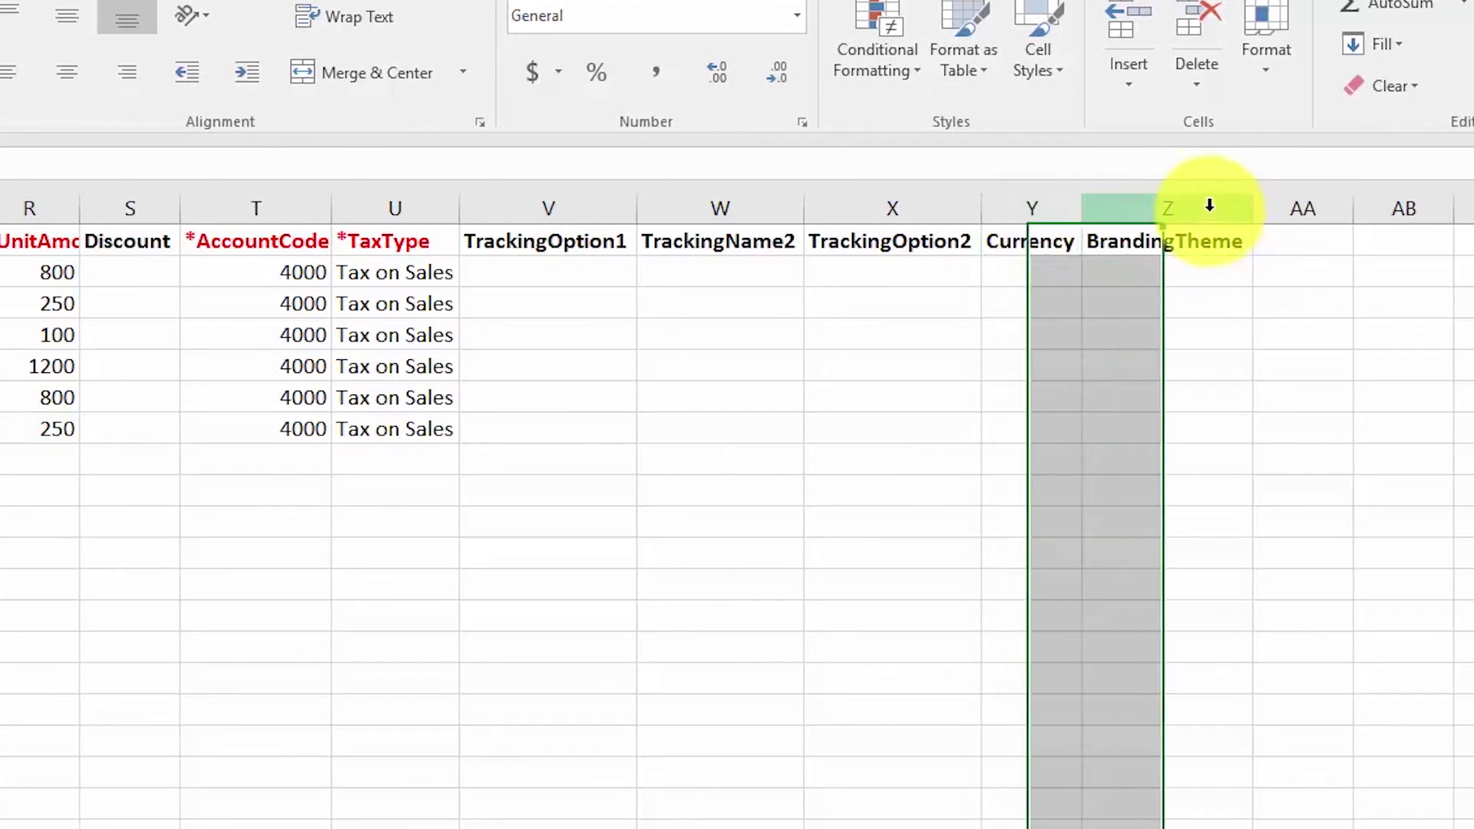
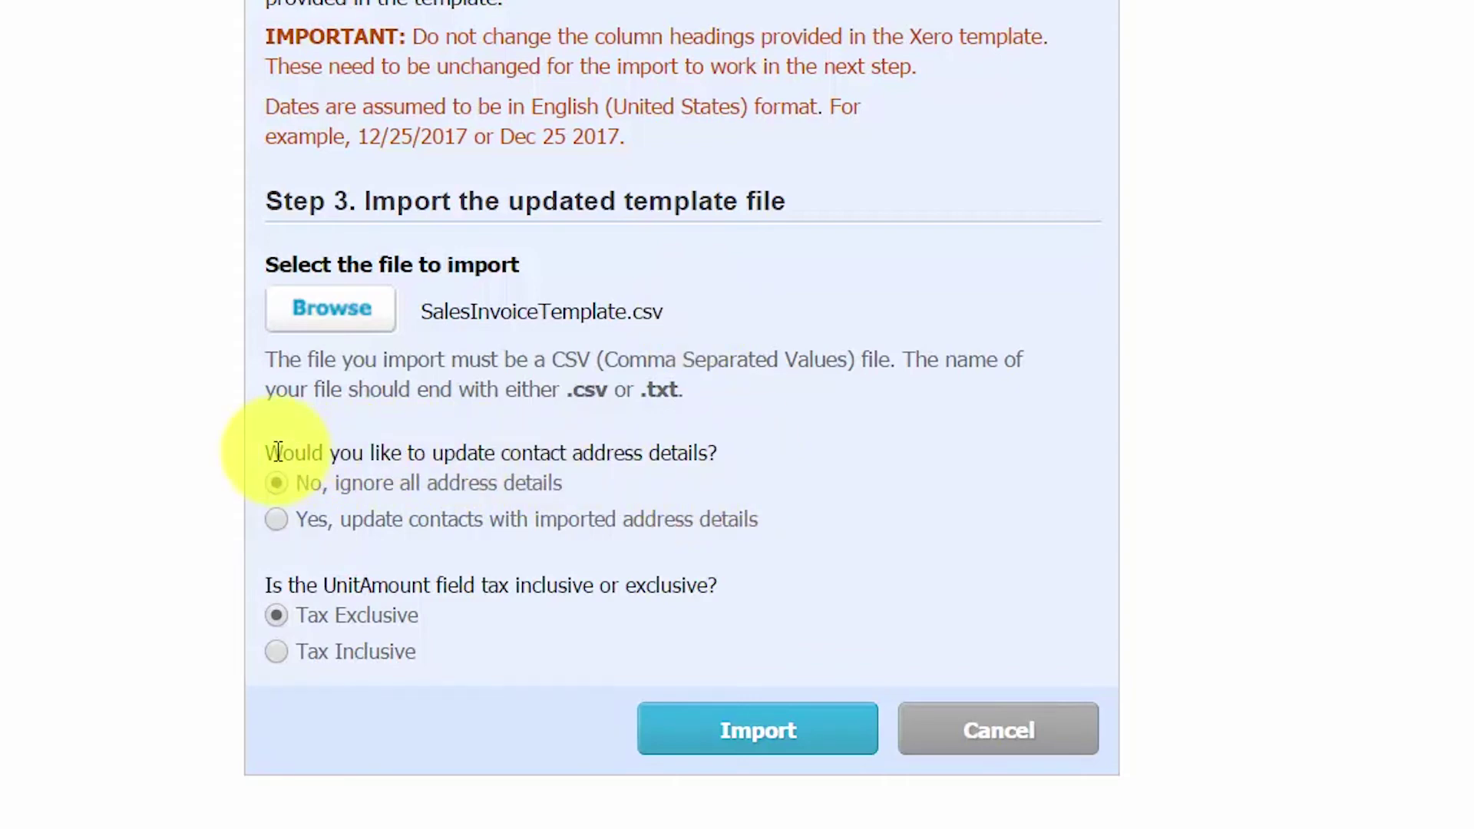
- Review the contact address and tax questions on Xero's import form and set the UnitAmount field to Tax Exclusive
left_click_drag(264, 453, 765, 464)
left_click(765, 464)
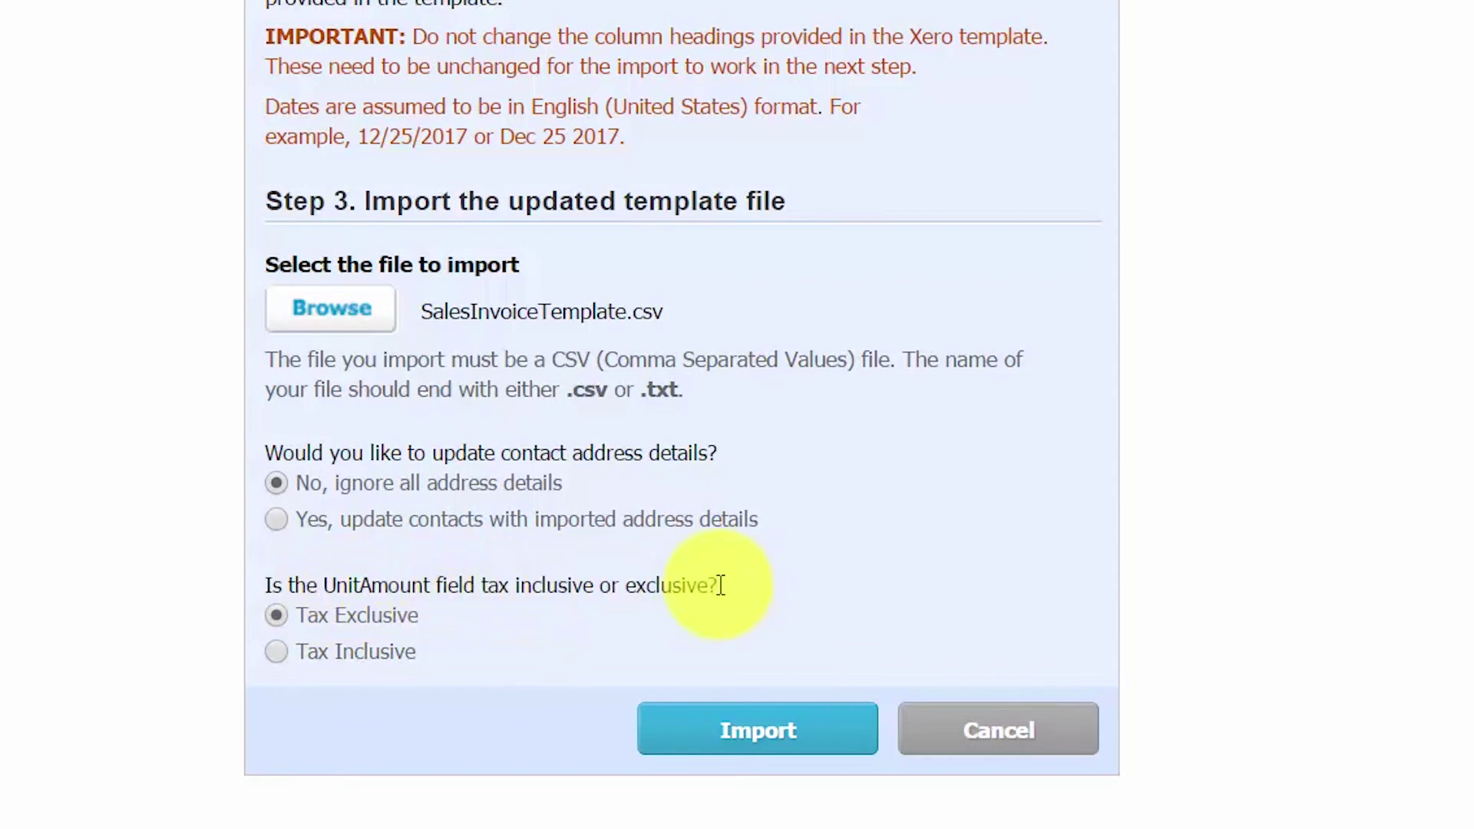
left_click_drag(716, 585, 318, 592)
left_click(547, 629)
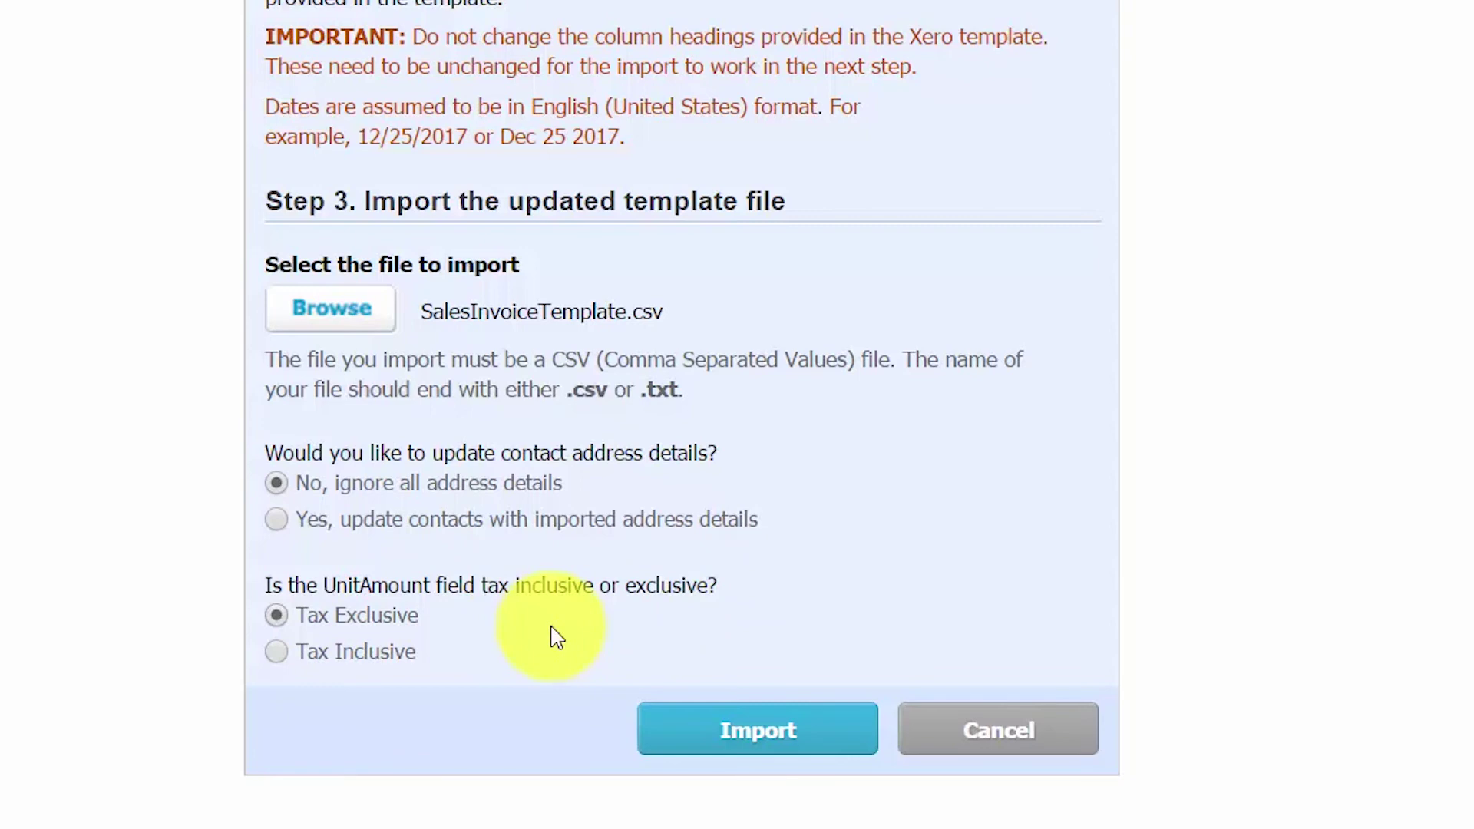
left_click(273, 657)
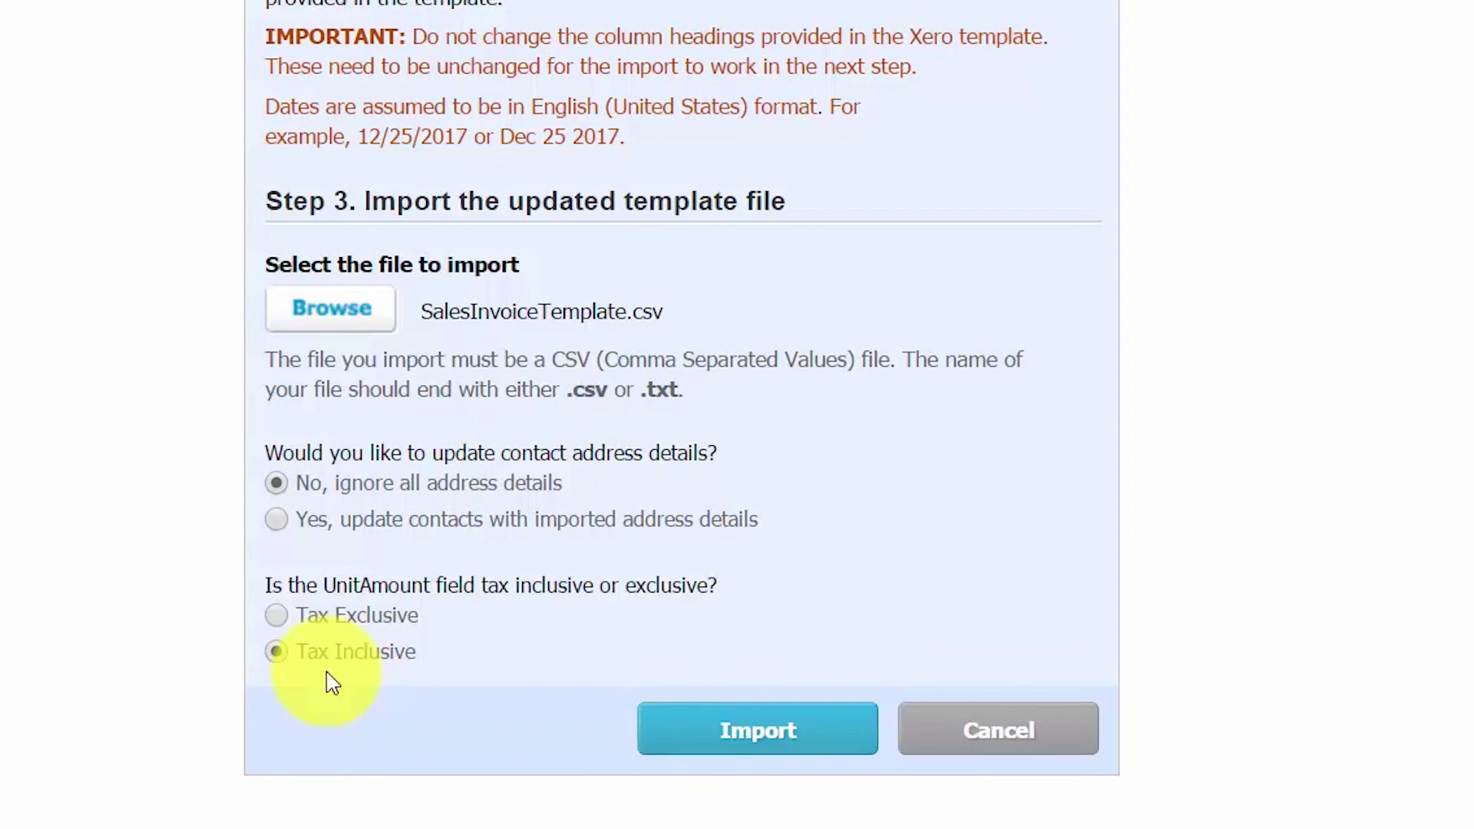
left_click(278, 614)
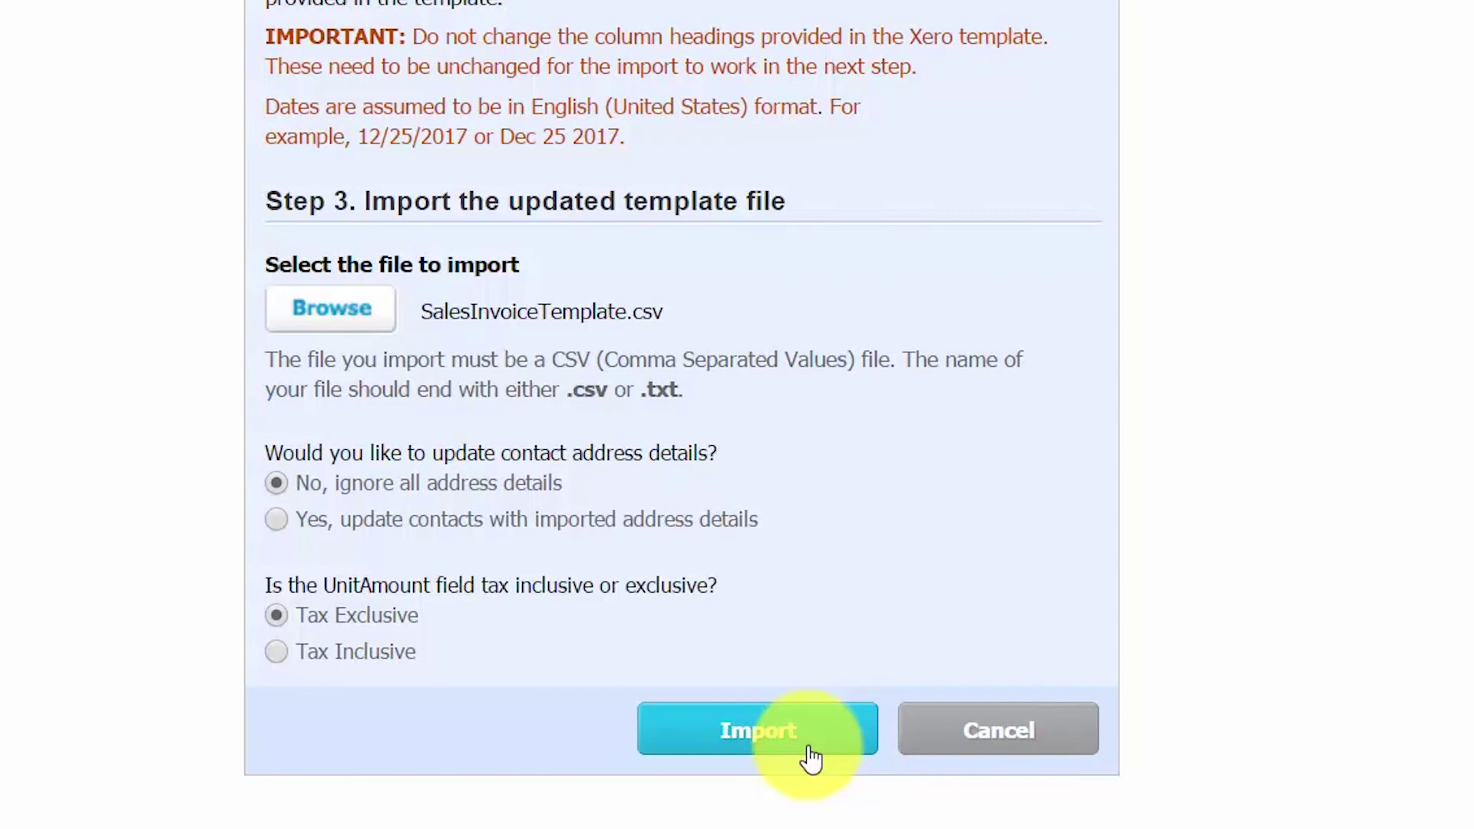
- Submit SalesInvoiceTemplate.csv for import and review the draft invoices line in the import summary
left_click(787, 756)
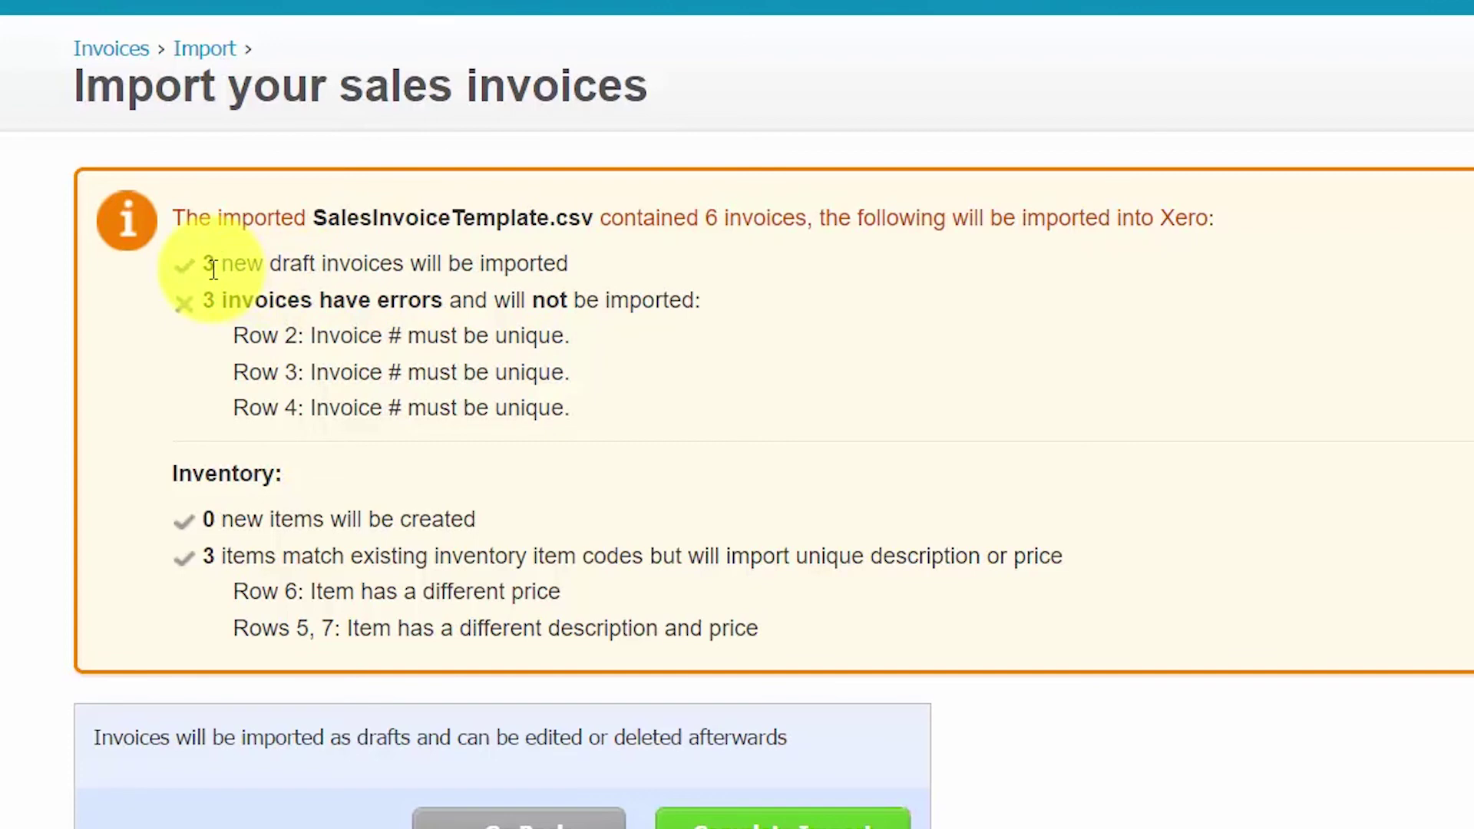
left_click_drag(218, 264, 595, 248)
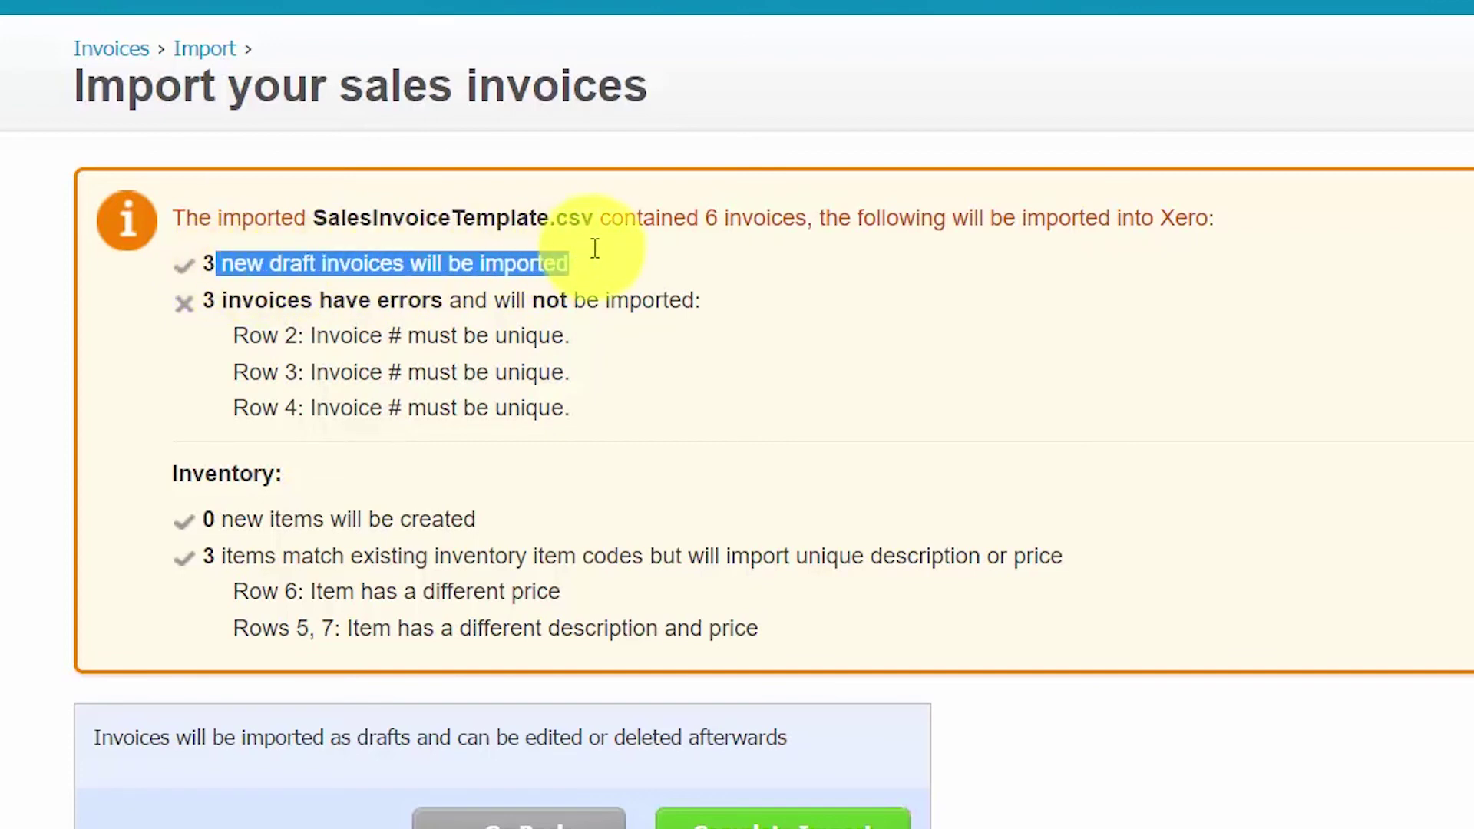
- Examine the import summary's invoice errors, the inventory item code matches and the status the new invoices will be imported with
left_click(219, 303)
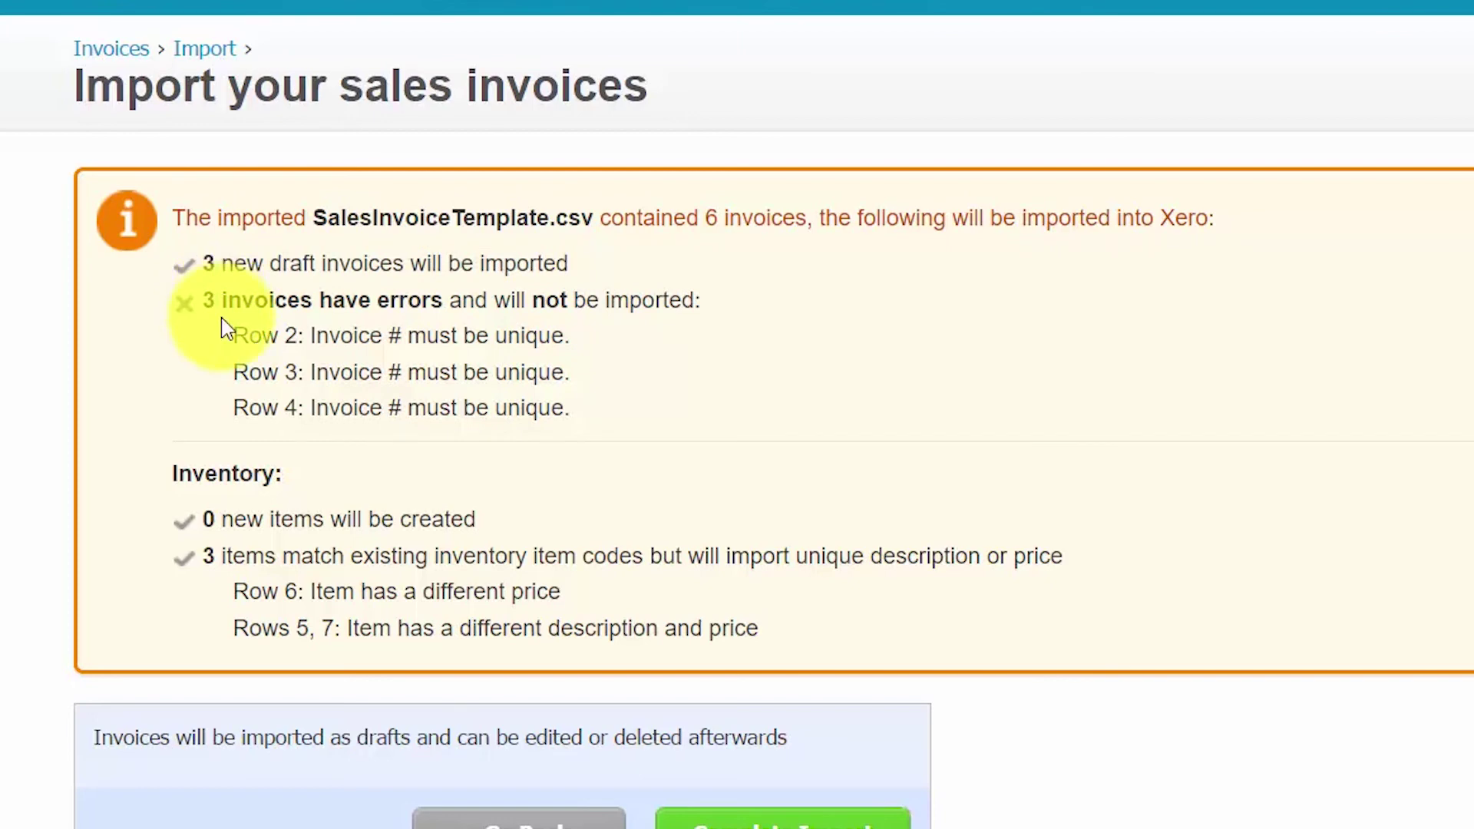
left_click_drag(222, 301, 721, 311)
left_click(689, 359)
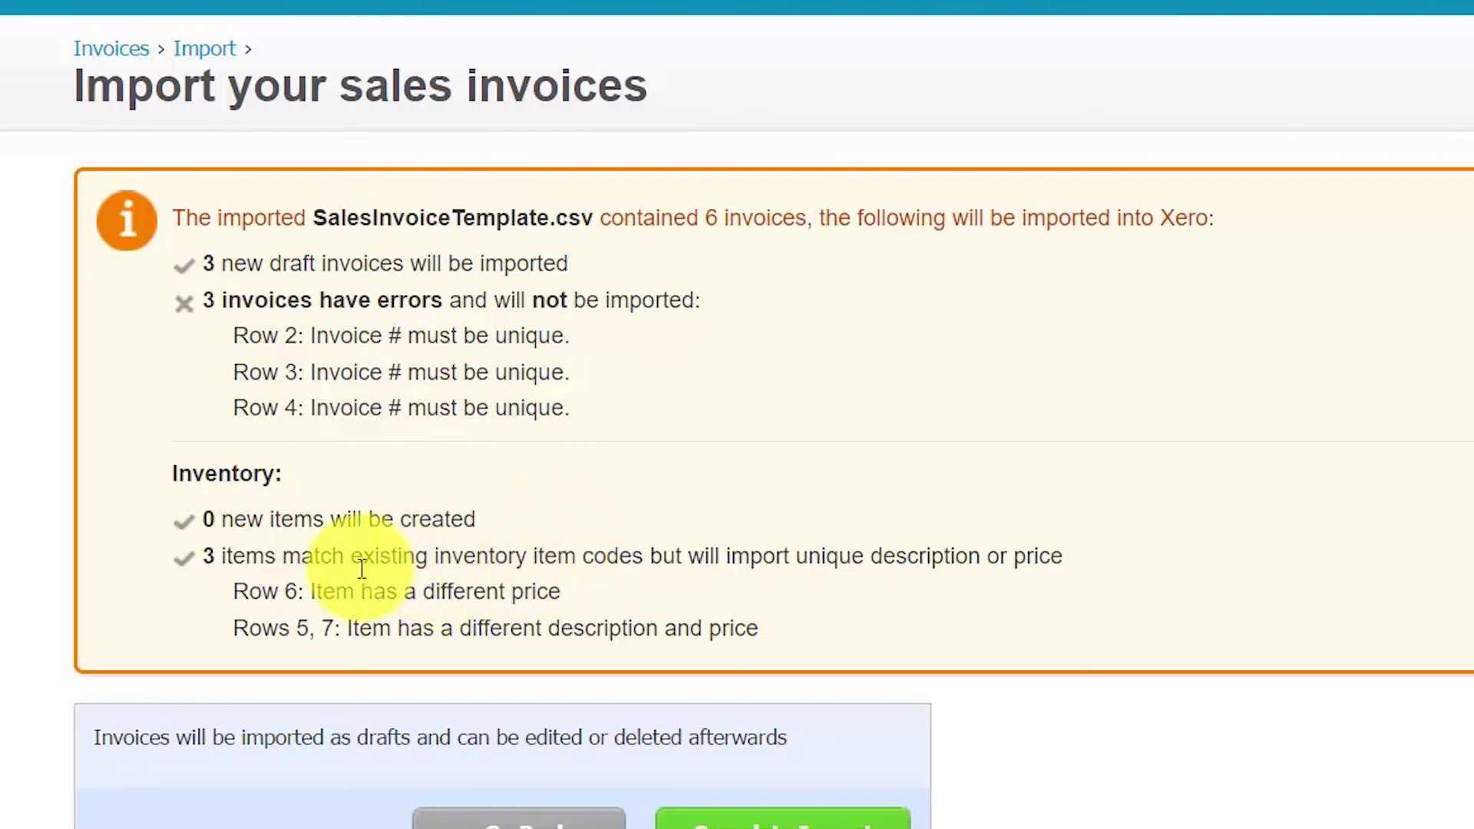
left_click_drag(361, 568, 635, 571)
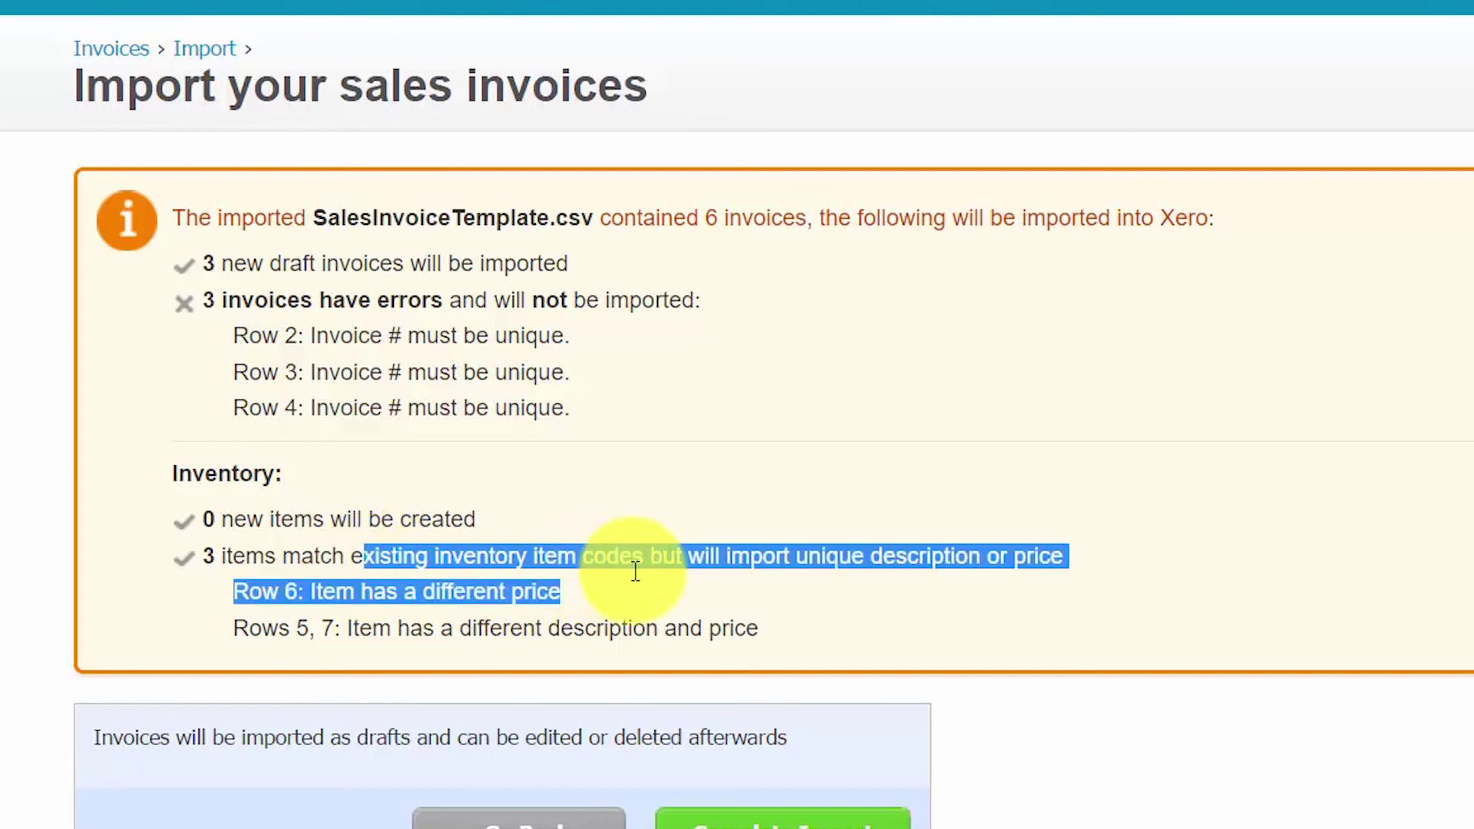
left_click(891, 569)
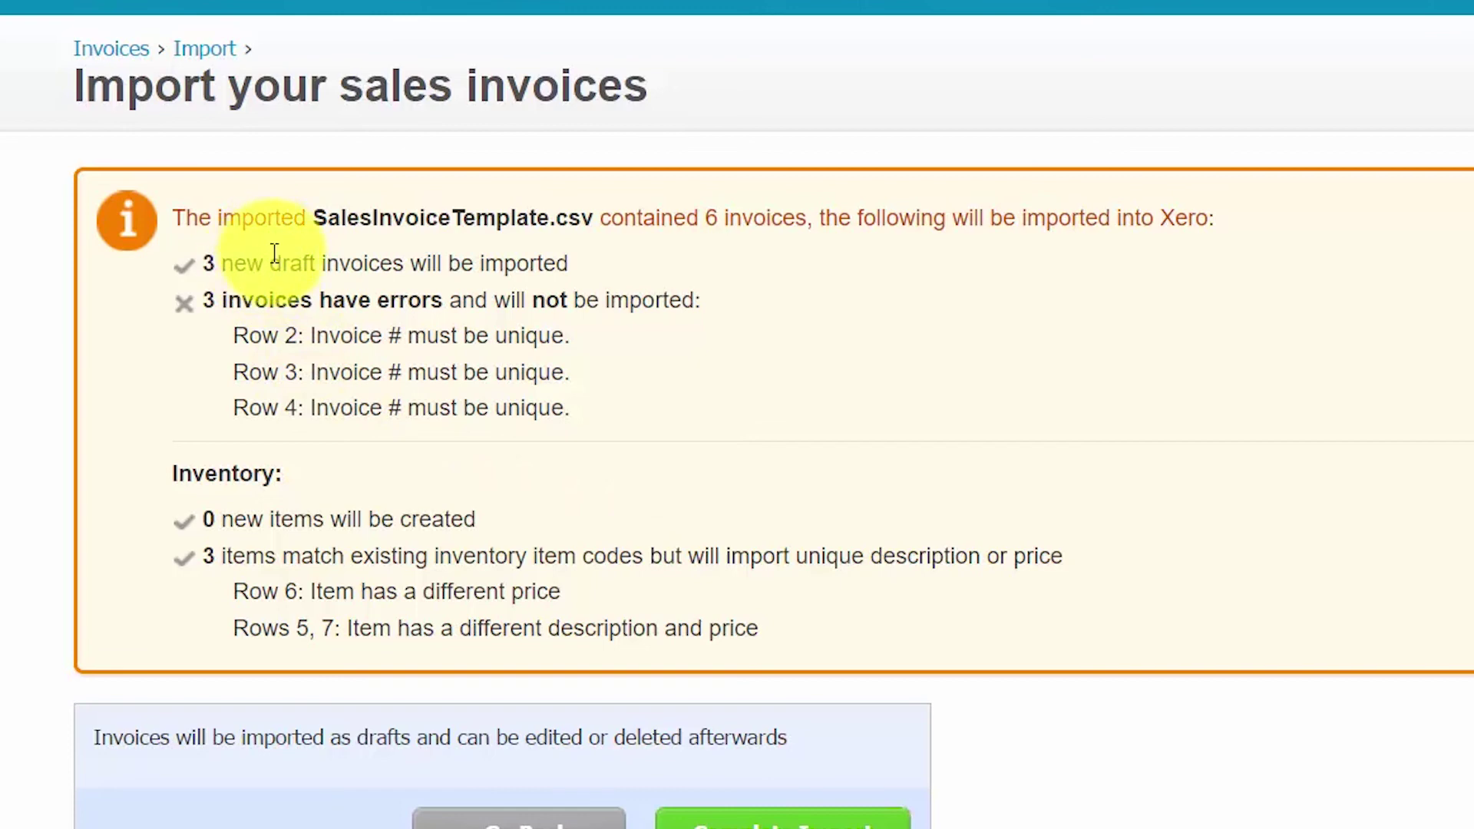
left_click_drag(273, 262, 405, 264)
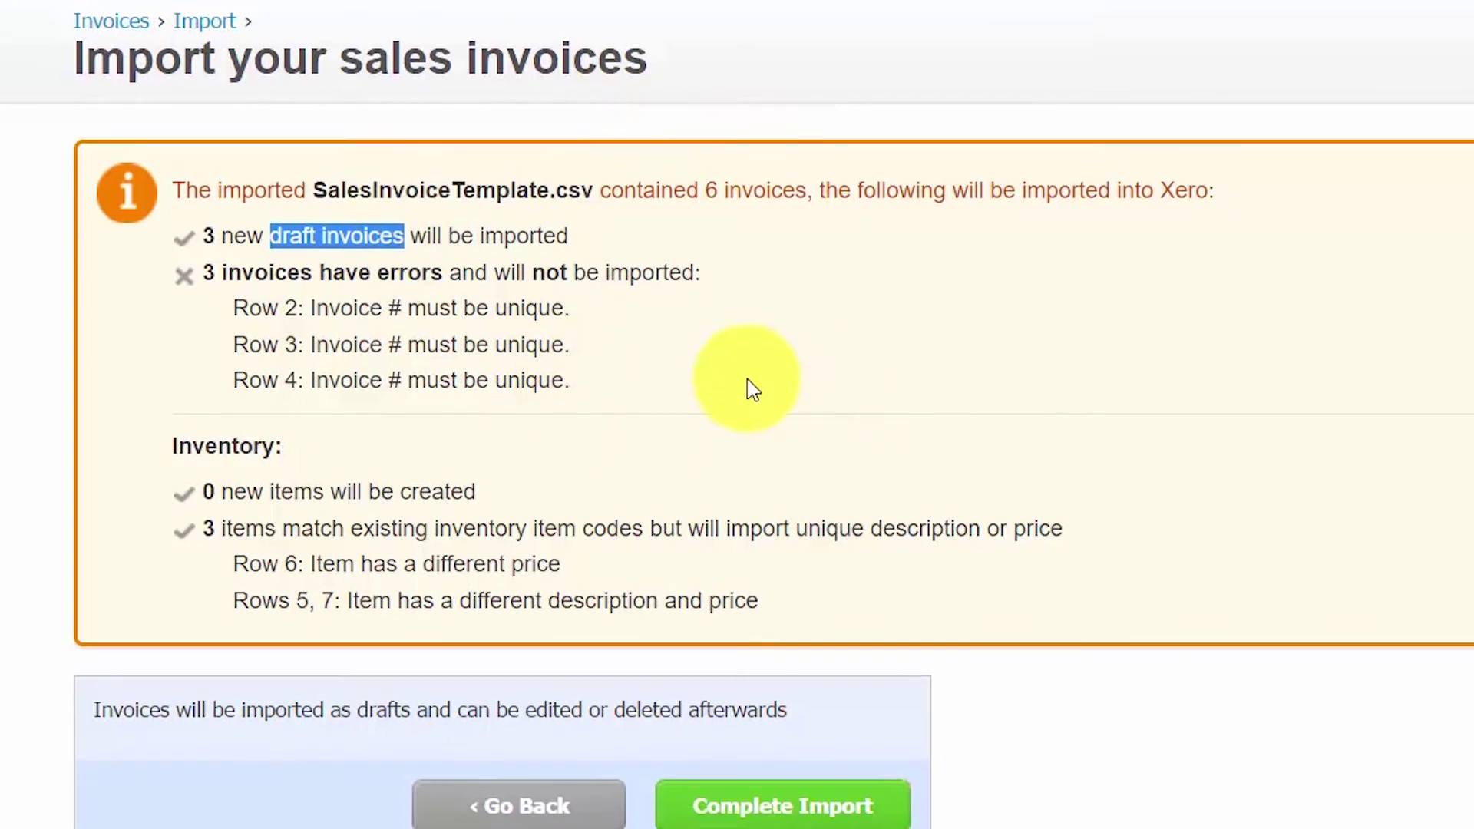
left_click(752, 389)
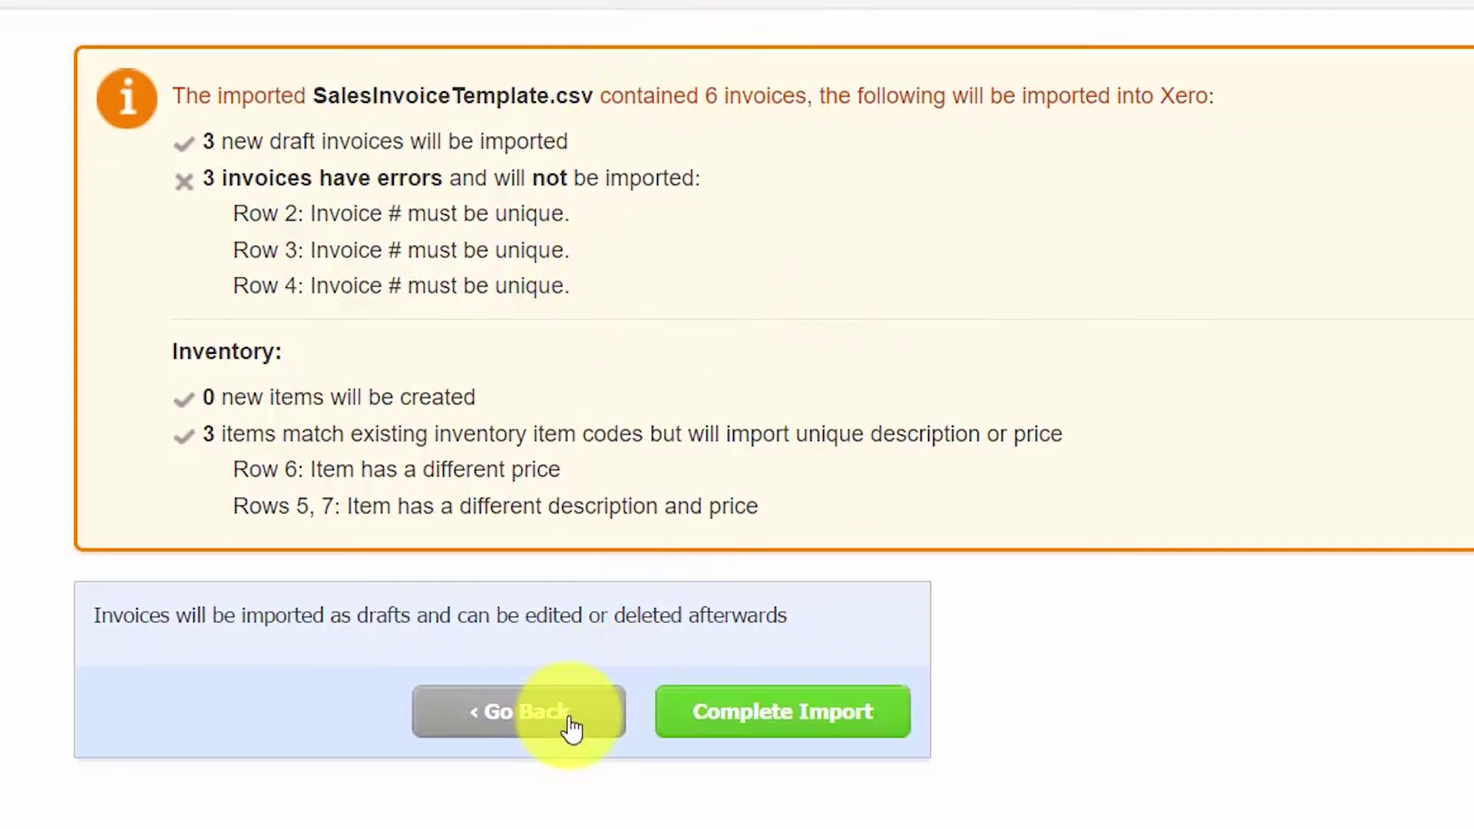